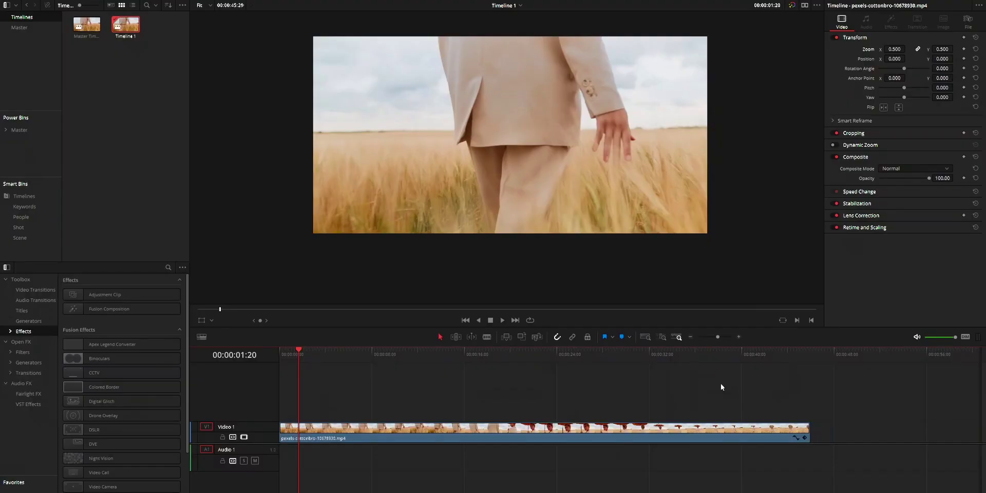
- Open Project Settings for the 'ACES Color Space' project with Shift+9
{"action": "key", "text": "shift+9"}
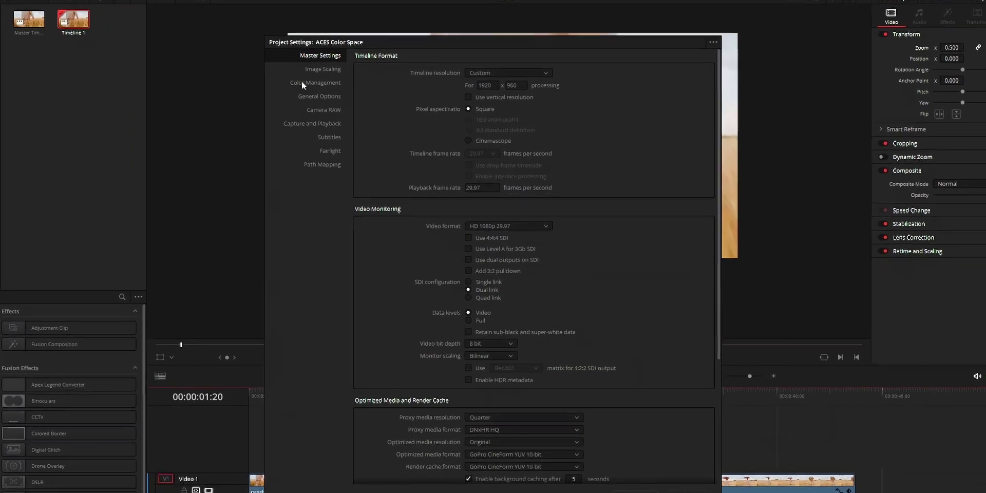
- Set DaVinci YRGB color science with an ACEScc timeline, then show Curves and Color Warper
{"action": "left_click", "coordinate": [303, 83]}
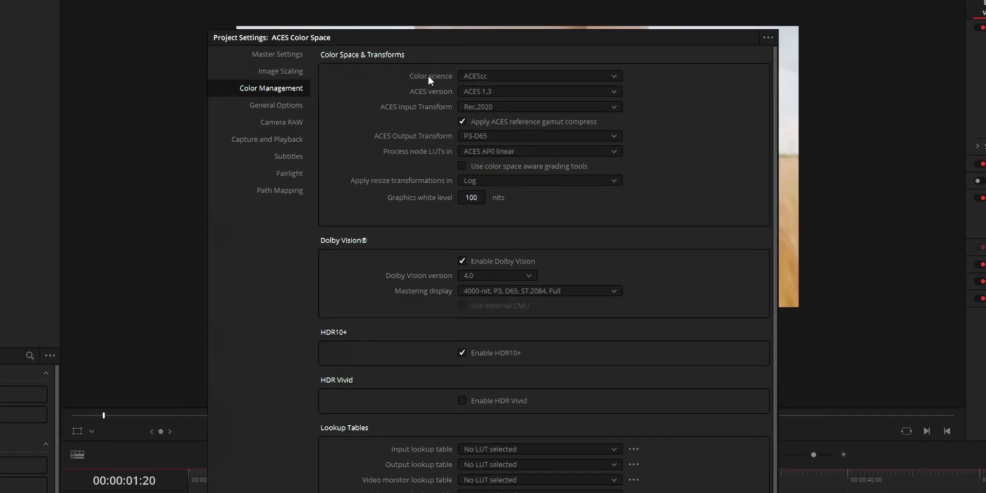
{"action": "left_click", "coordinate": [498, 76]}
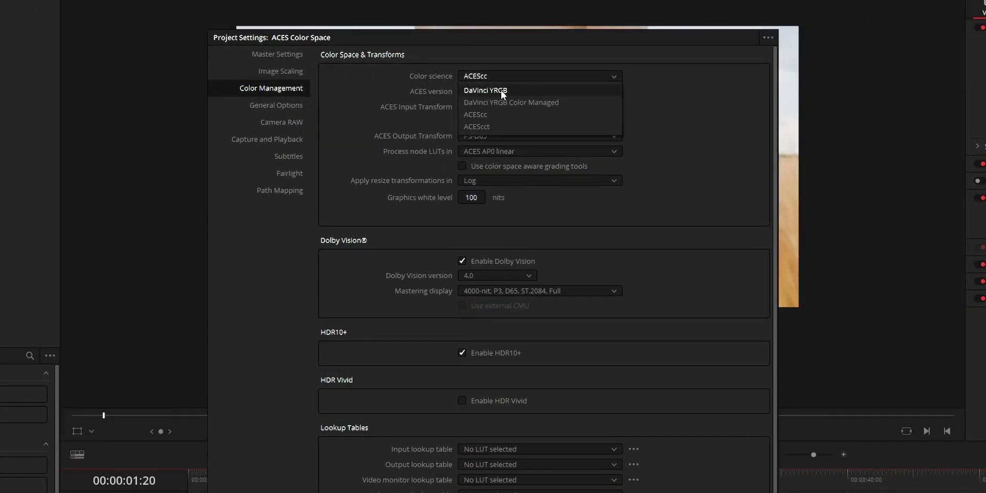
{"action": "left_click", "coordinate": [501, 90]}
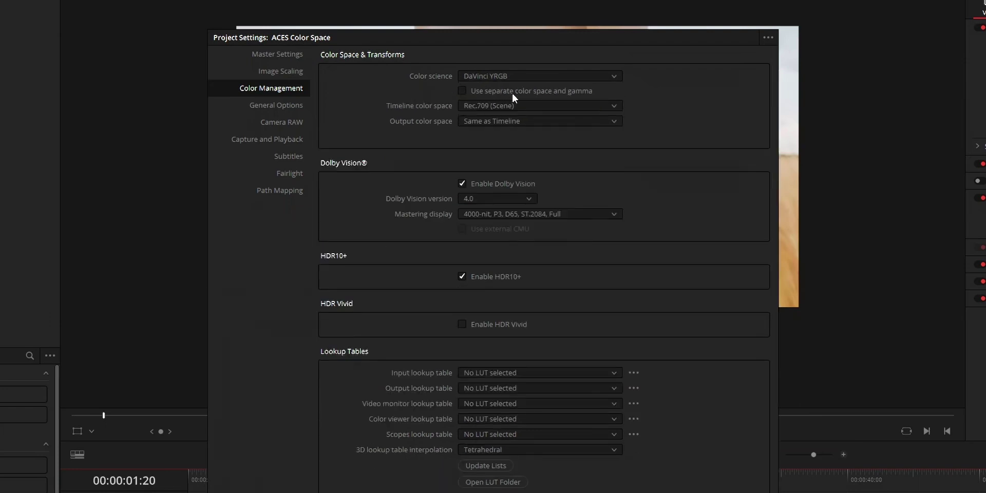
{"action": "left_click", "coordinate": [501, 105]}
{"action": "scroll", "coordinate": [489, 128], "scroll_direction": "up", "scroll_amount": 5}
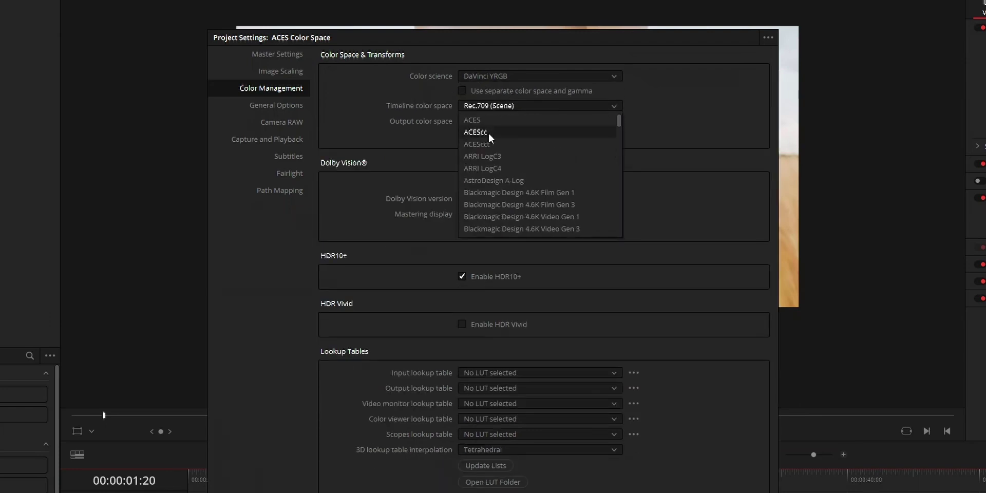
{"action": "left_click", "coordinate": [489, 134]}
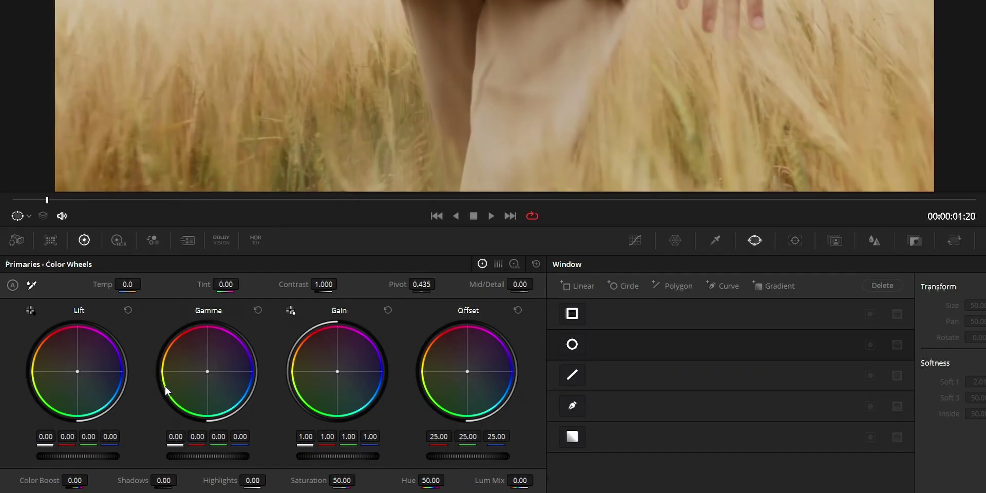
{"action": "left_click", "coordinate": [637, 240]}
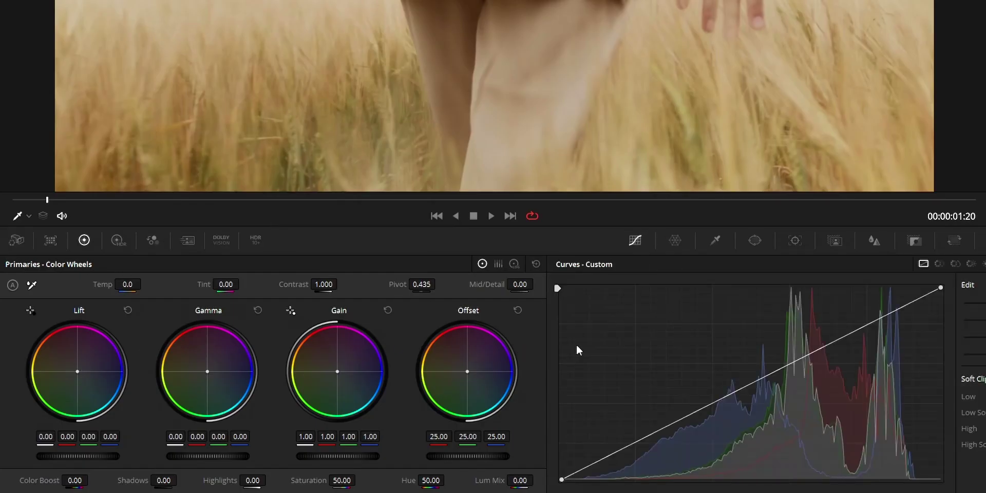
{"action": "left_click", "coordinate": [675, 241]}
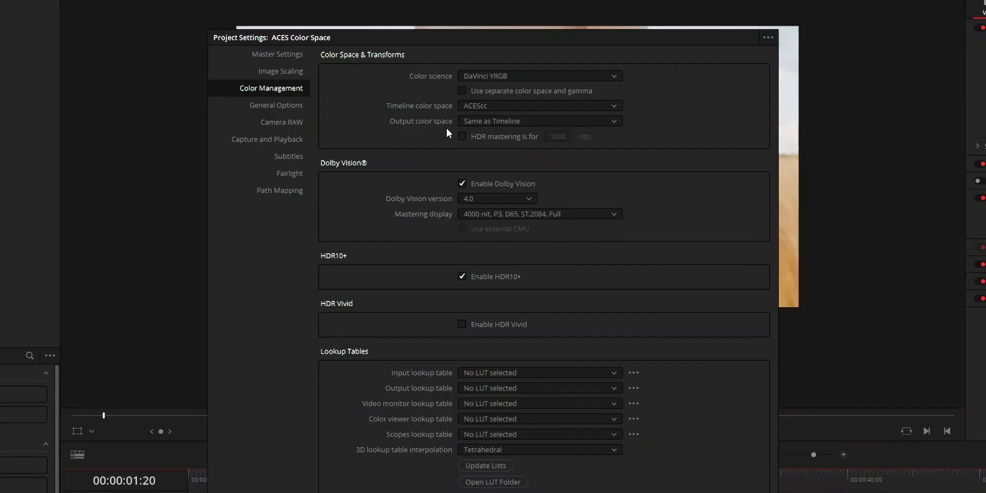
- Choose Rec.709 Gamma 2.4 as the output color space
{"action": "left_click", "coordinate": [518, 125]}
{"action": "scroll", "coordinate": [513, 168], "scroll_direction": "down", "scroll_amount": 10}
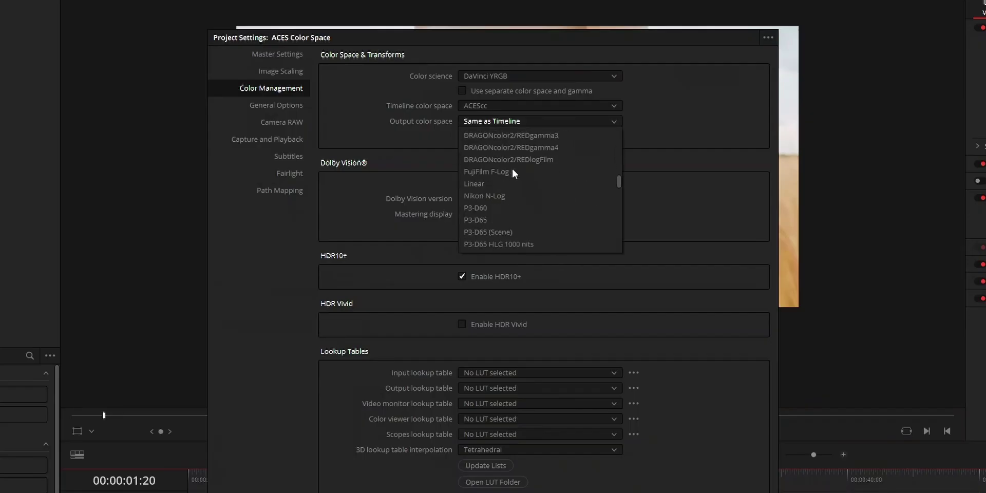
{"action": "scroll", "coordinate": [512, 170], "scroll_direction": "up", "scroll_amount": 5}
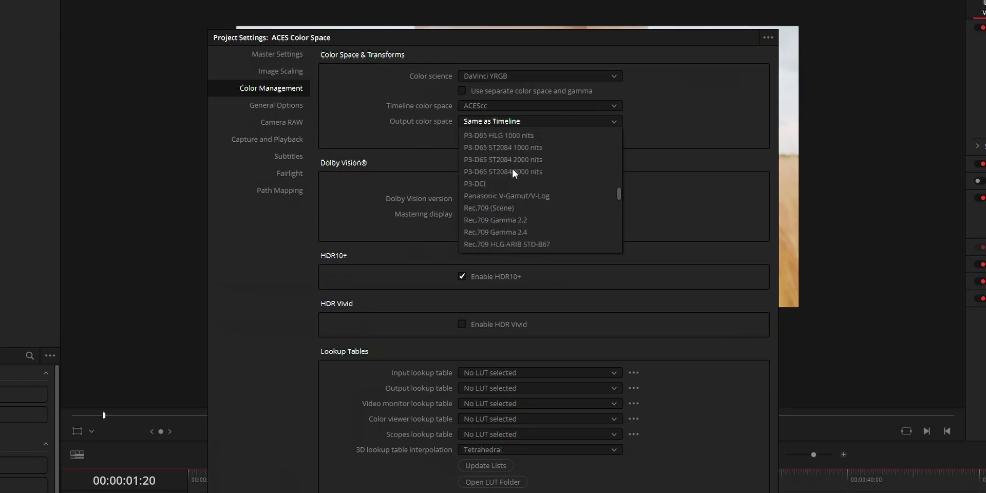
{"action": "left_click", "coordinate": [502, 231]}
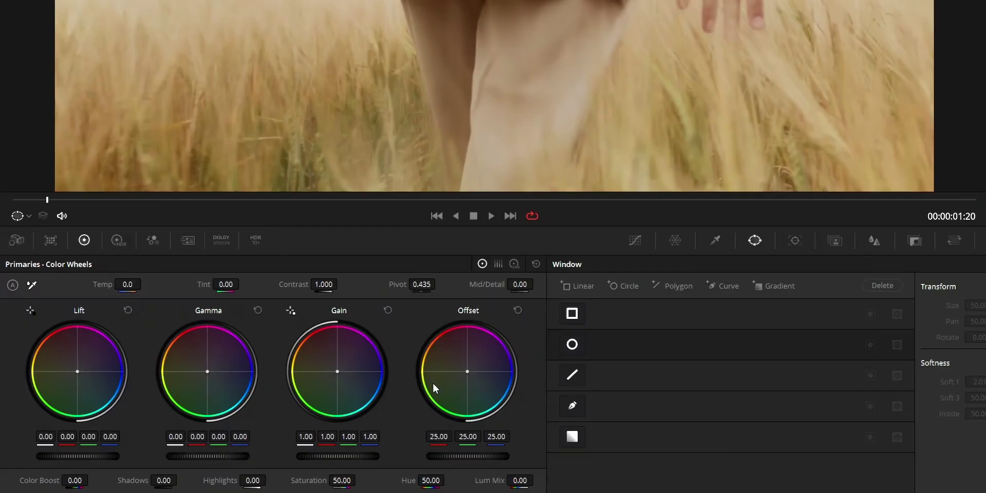
- Show the Curves and Color Warper panels on the Color page
{"action": "left_click", "coordinate": [637, 241]}
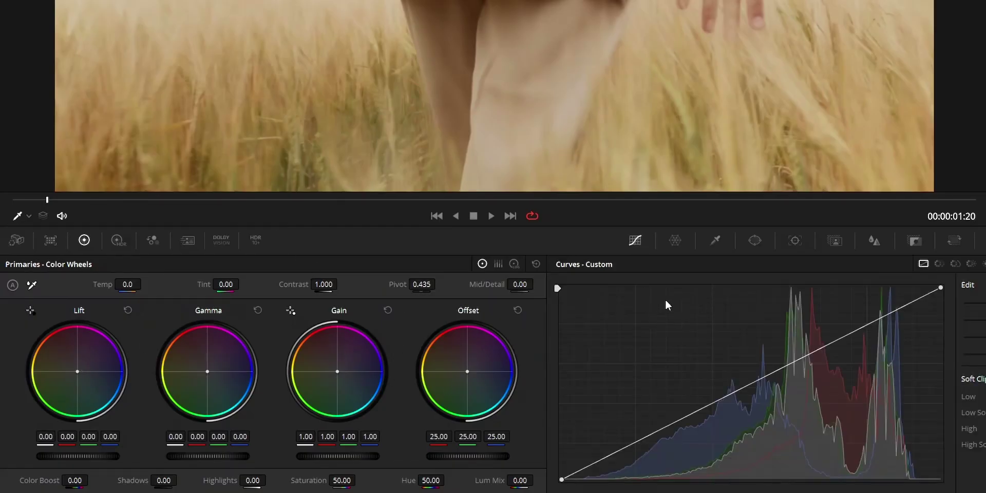
{"action": "left_click", "coordinate": [675, 240]}
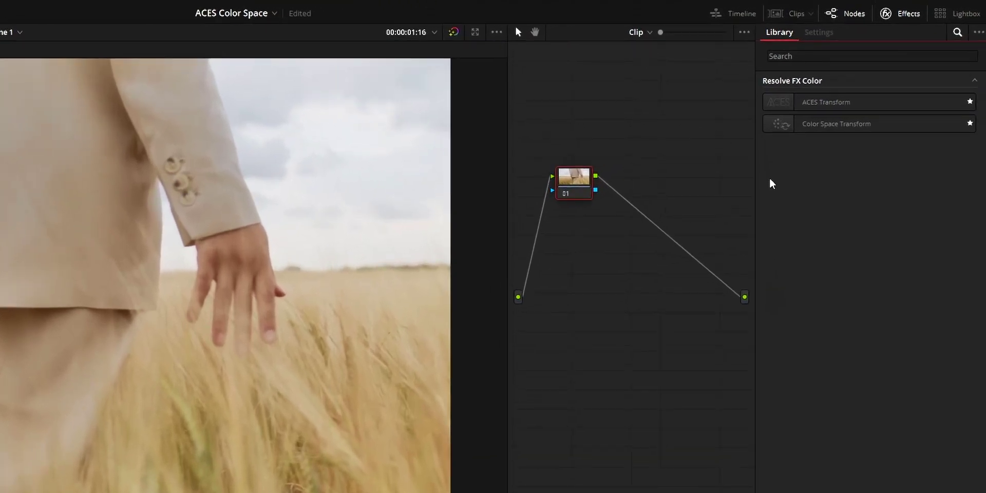
- Drop ACES Transform on node 01 with Rec.709 input and ACEScc - CSC output transforms
{"action": "left_click_drag", "start_coordinate": [830, 102], "coordinate": [581, 204]}
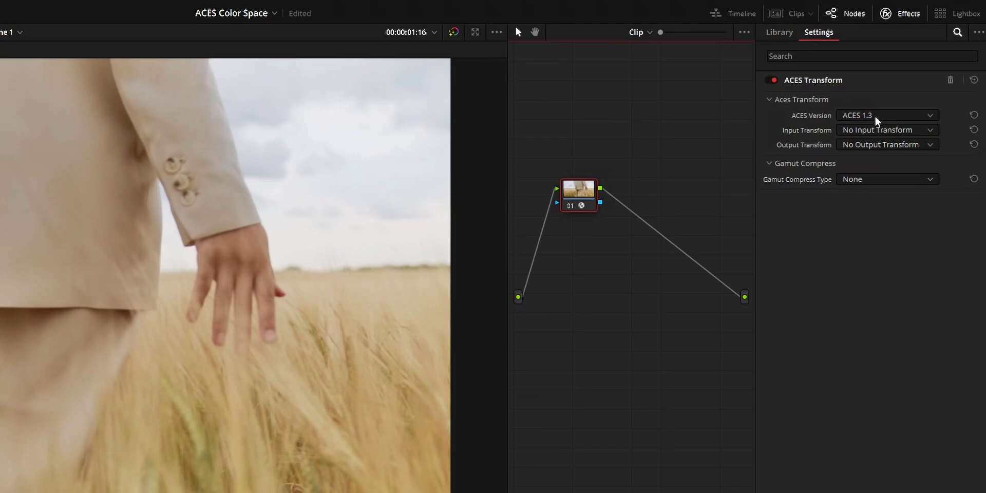
{"action": "left_click", "coordinate": [861, 133]}
{"action": "scroll", "coordinate": [868, 149], "scroll_direction": "down", "scroll_amount": 10}
{"action": "left_click", "coordinate": [865, 152]}
{"action": "left_click", "coordinate": [865, 148]}
{"action": "scroll", "coordinate": [846, 208], "scroll_direction": "down", "scroll_amount": 10}
{"action": "scroll", "coordinate": [847, 208], "scroll_direction": "up", "scroll_amount": 8}
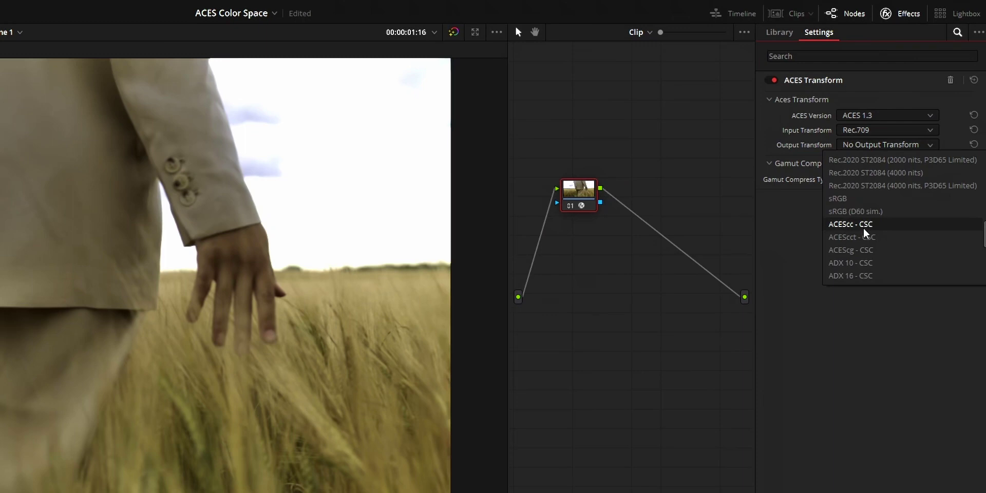
{"action": "left_click", "coordinate": [865, 229]}
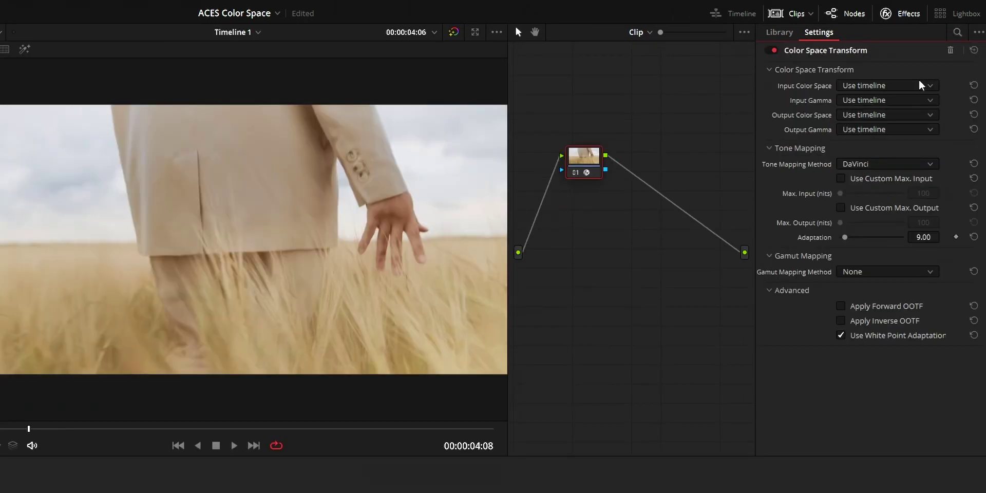
- Set the Color Space Transform input to Rec.709 color space with Gamma 2.4
{"action": "left_click", "coordinate": [897, 85]}
{"action": "scroll", "coordinate": [868, 164], "scroll_direction": "down", "scroll_amount": 10}
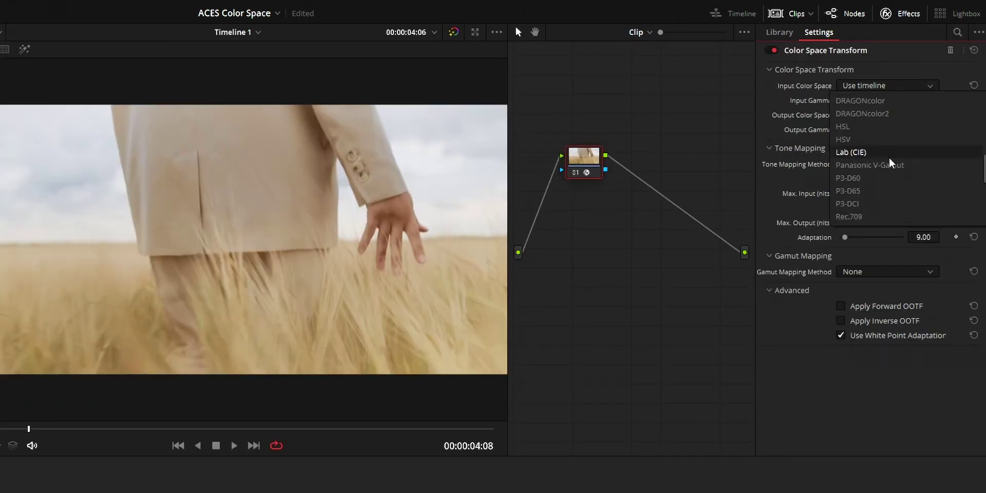
{"action": "left_click", "coordinate": [855, 219]}
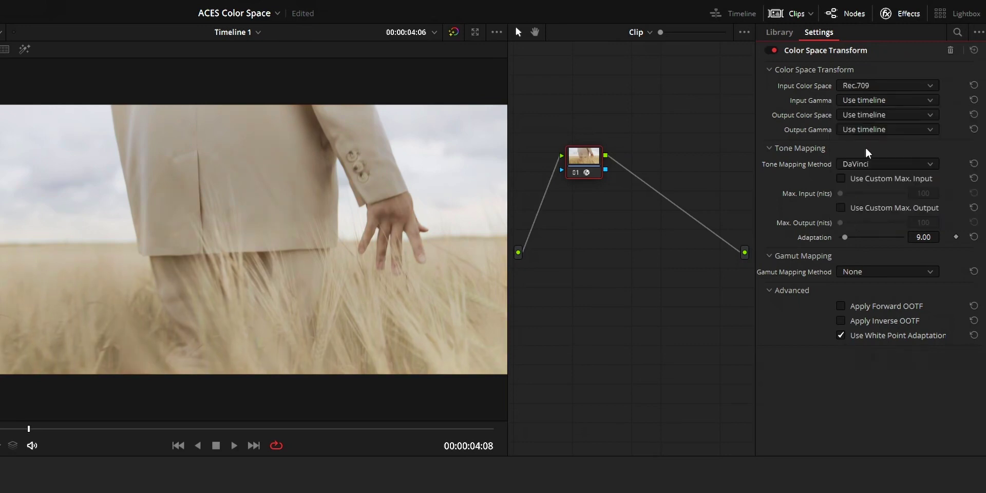
{"action": "left_click", "coordinate": [877, 100]}
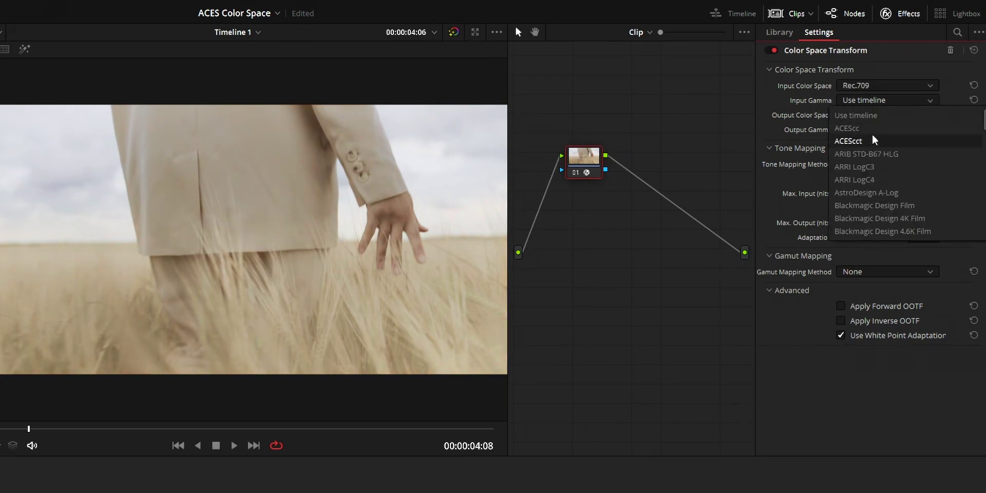
{"action": "scroll", "coordinate": [874, 229], "scroll_direction": "down", "scroll_amount": 5}
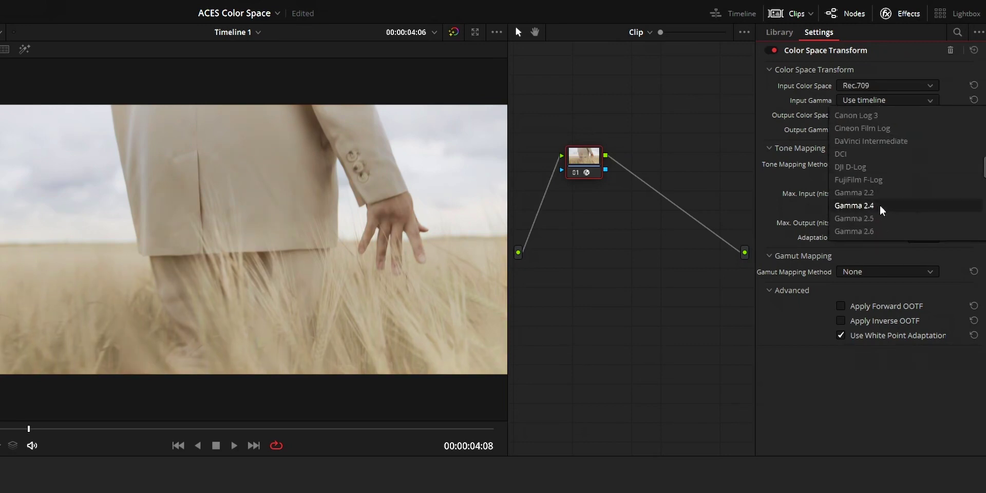
{"action": "left_click", "coordinate": [880, 207]}
- Set the Color Space Transform output to ACES (AP1) with ACEScc gamma
{"action": "left_click", "coordinate": [876, 116]}
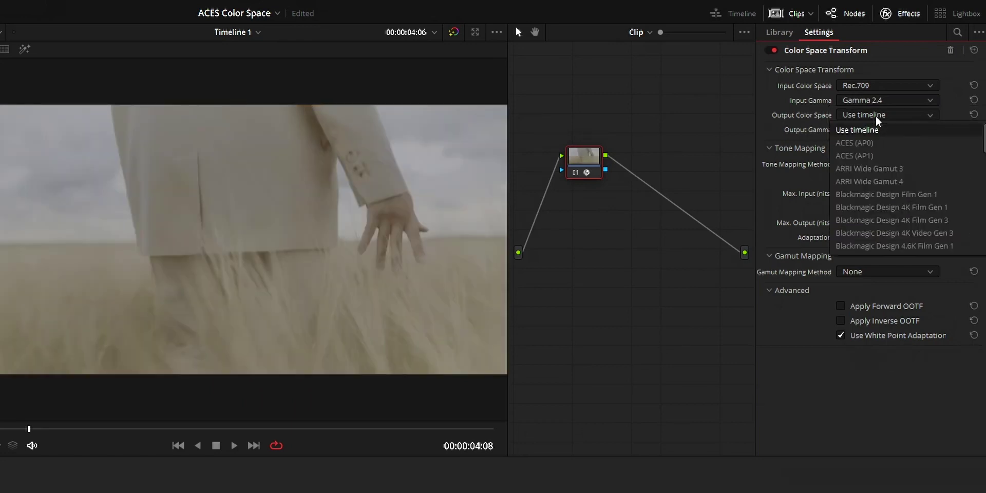
{"action": "left_click", "coordinate": [874, 155]}
{"action": "left_click", "coordinate": [876, 130]}
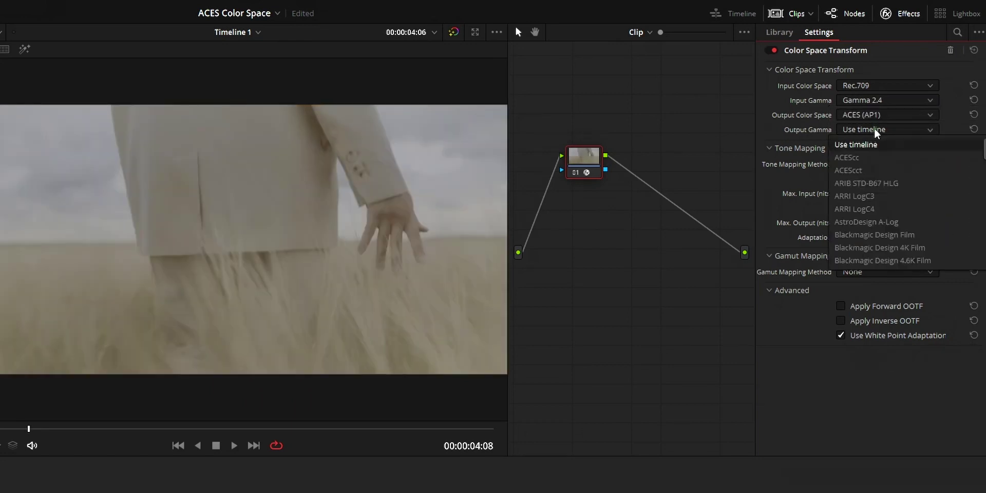
{"action": "left_click", "coordinate": [868, 157]}
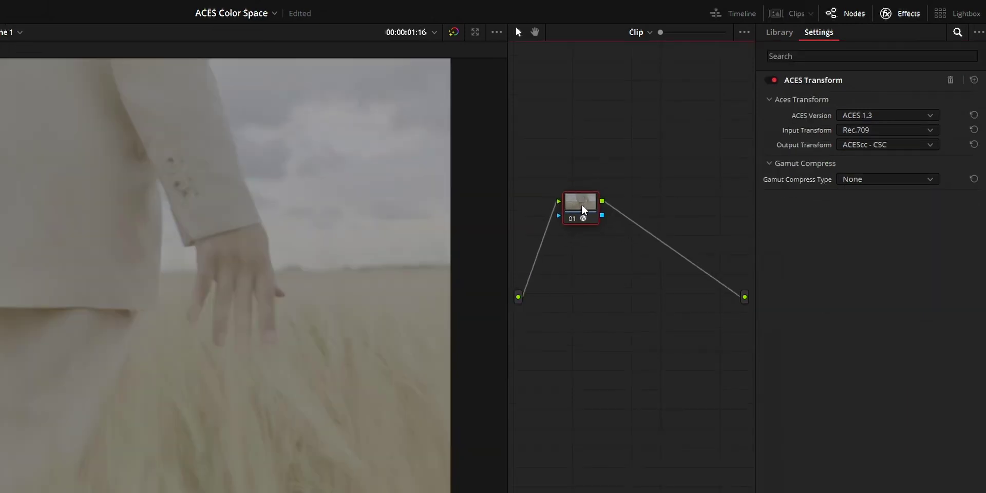
- Add node 02 with an ACEScc - CSC to Rec.709 ACES Transform, then drop Color Space Transform on it
{"action": "key", "text": "alt+s"}
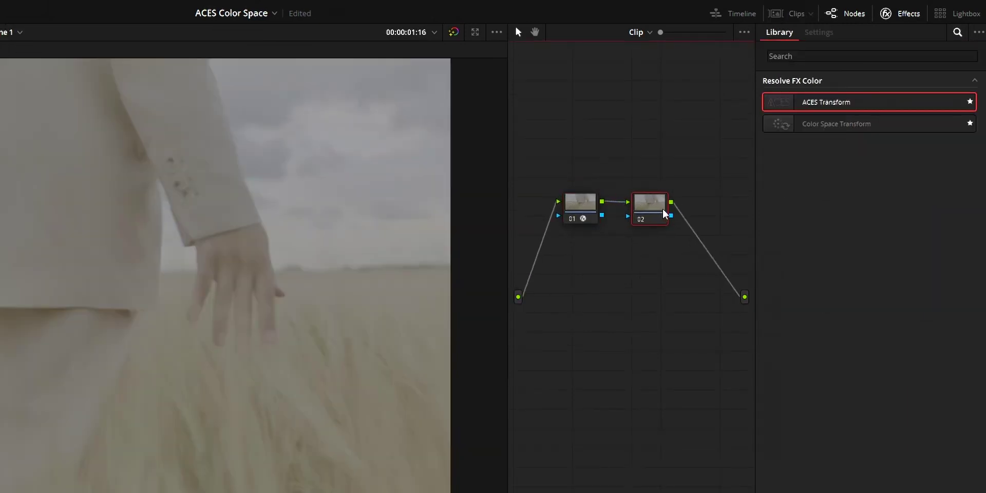
{"action": "left_click_drag", "start_coordinate": [779, 105], "coordinate": [650, 210]}
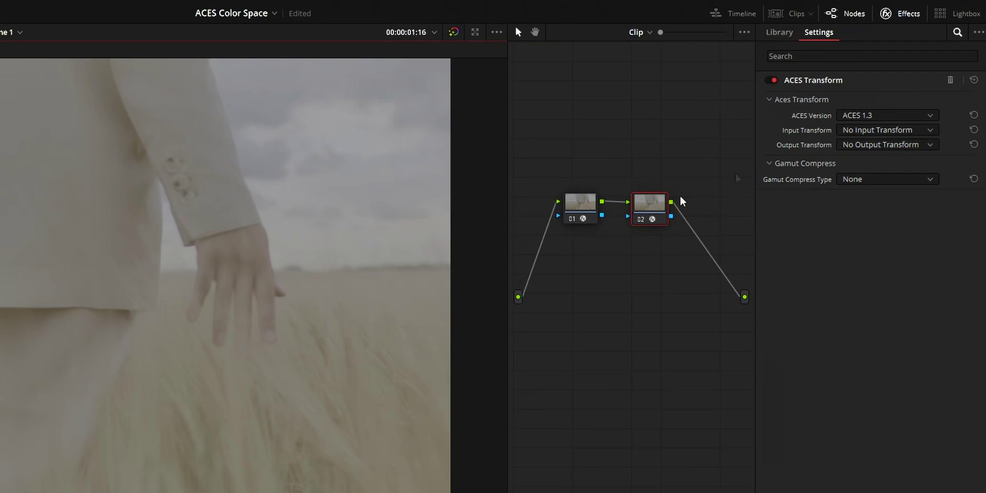
{"action": "left_click", "coordinate": [866, 134]}
{"action": "scroll", "coordinate": [839, 176], "scroll_direction": "down", "scroll_amount": 15}
{"action": "left_click", "coordinate": [822, 211]}
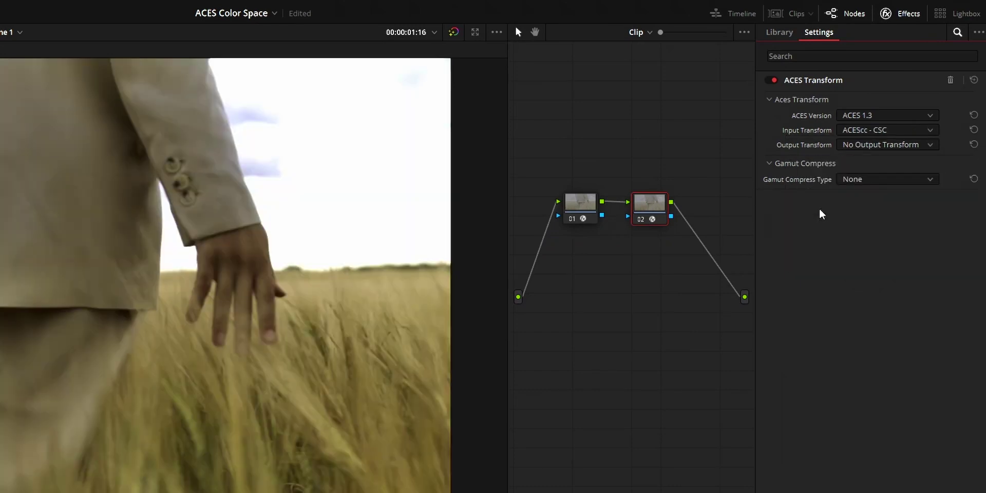
{"action": "left_click", "coordinate": [859, 146]}
{"action": "scroll", "coordinate": [850, 178], "scroll_direction": "down", "scroll_amount": 5}
{"action": "left_click", "coordinate": [848, 181]}
{"action": "left_click_drag", "start_coordinate": [650, 216], "coordinate": [705, 214]}
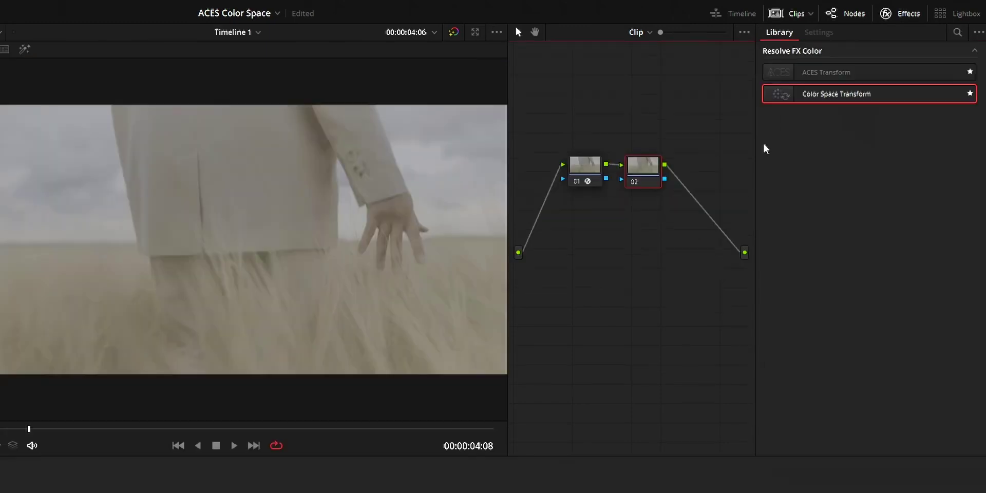
{"action": "left_click_drag", "start_coordinate": [815, 99], "coordinate": [644, 178]}
- Set node 02's Color Space Transform input to ACES (AP1) with ACEScc gamma
{"action": "left_click", "coordinate": [864, 86]}
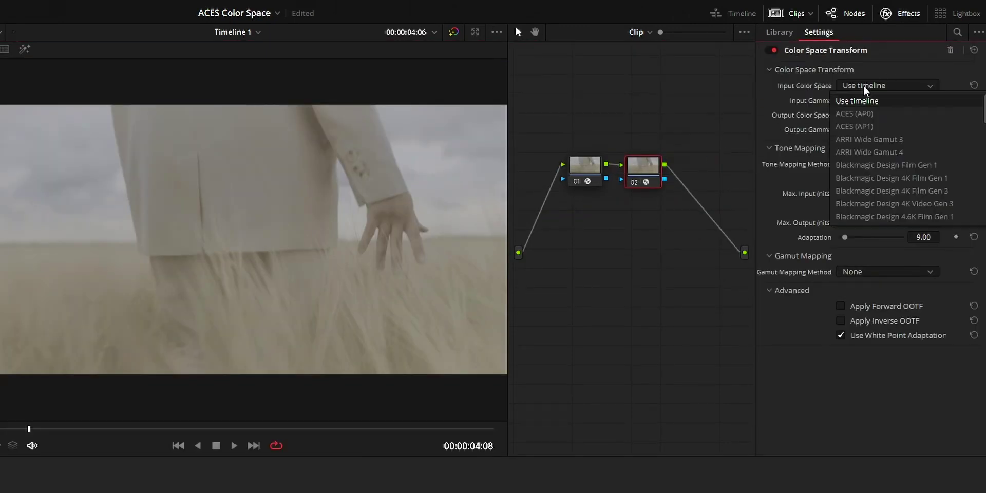
{"action": "left_click", "coordinate": [855, 127]}
{"action": "left_click", "coordinate": [851, 99]}
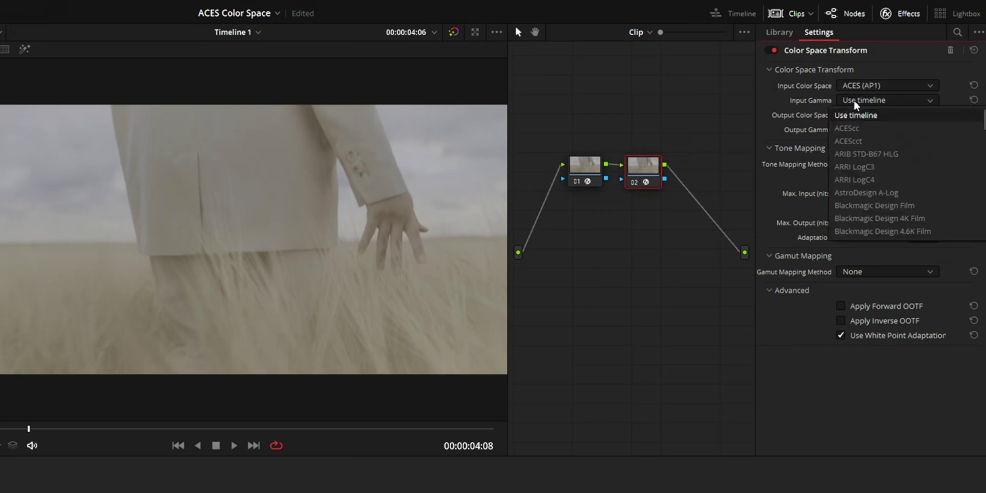
{"action": "left_click", "coordinate": [876, 126]}
- Set its output to Rec.709 color space with Gamma 2.4
{"action": "left_click", "coordinate": [875, 116]}
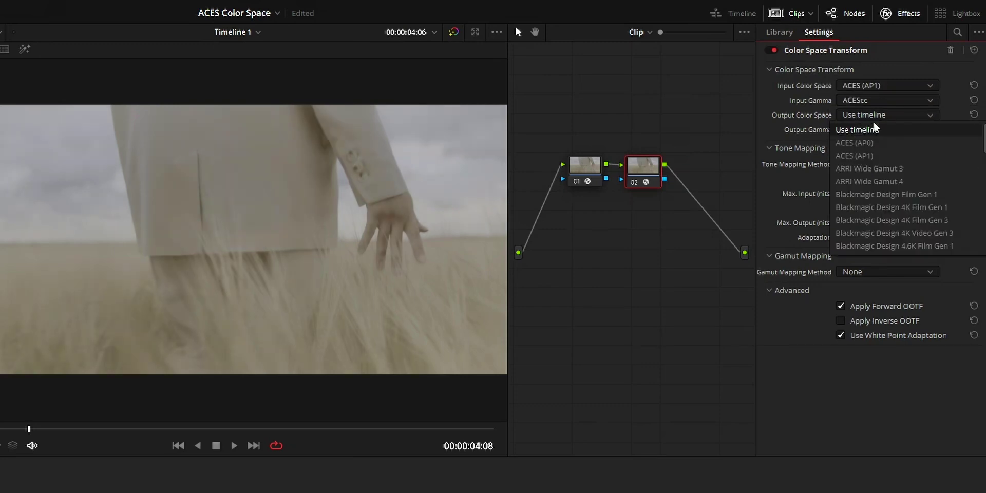
{"action": "scroll", "coordinate": [868, 169], "scroll_direction": "down", "scroll_amount": 6}
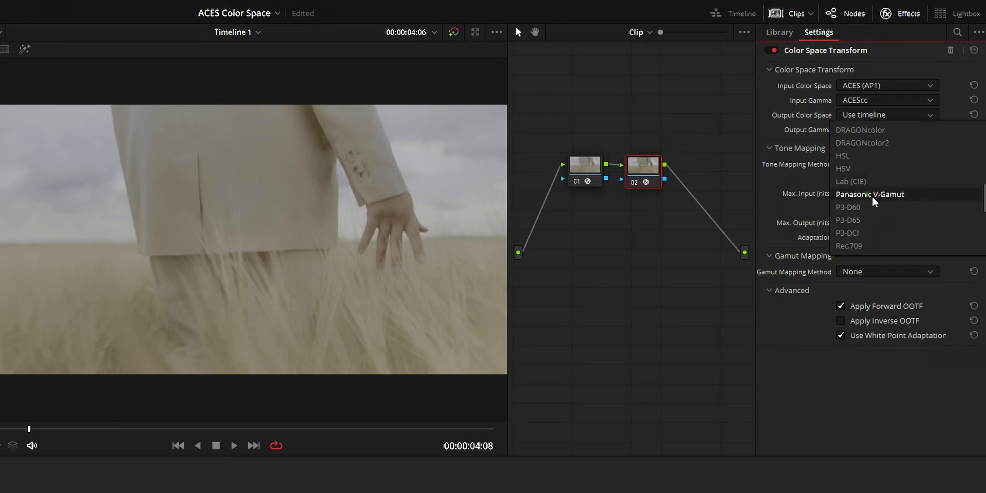
{"action": "left_click", "coordinate": [852, 208]}
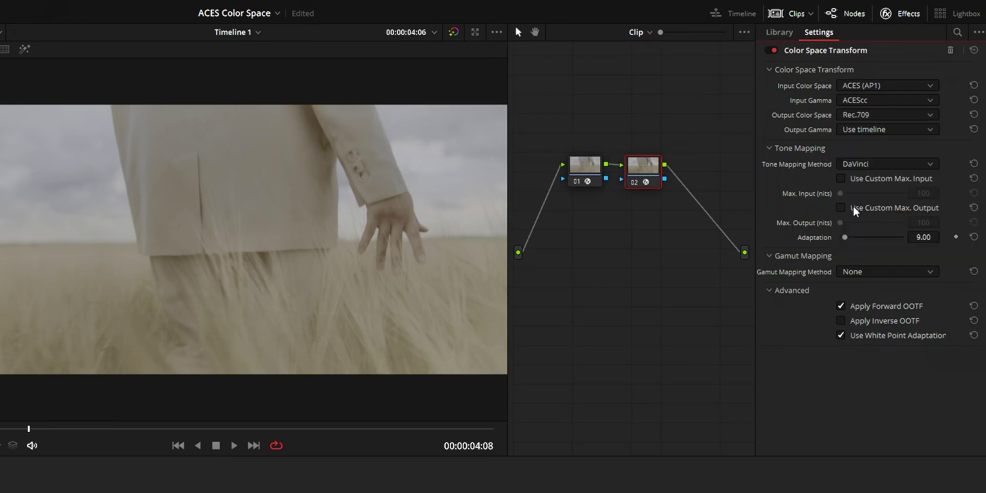
{"action": "left_click", "coordinate": [872, 130]}
{"action": "scroll", "coordinate": [856, 185], "scroll_direction": "down", "scroll_amount": 4}
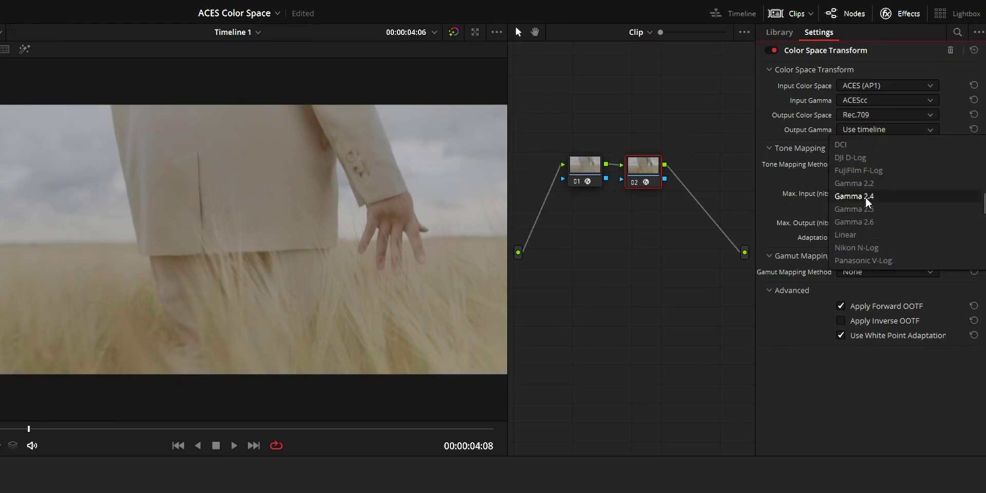
{"action": "left_click", "coordinate": [856, 199]}
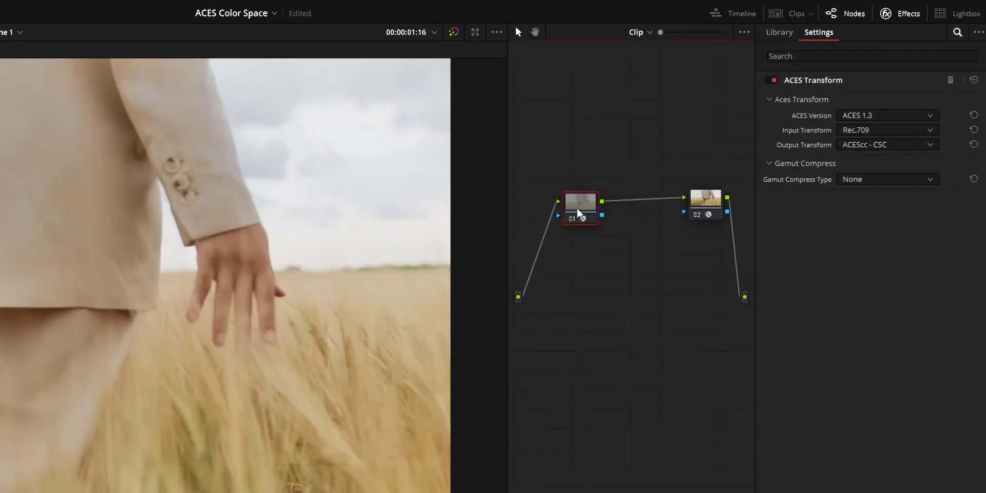
- Rearrange nodes 01 and 02 and add a serial node after node 01, placed between them
{"action": "left_click_drag", "start_coordinate": [581, 208], "coordinate": [555, 198]}
{"action": "left_click_drag", "start_coordinate": [696, 199], "coordinate": [700, 185]}
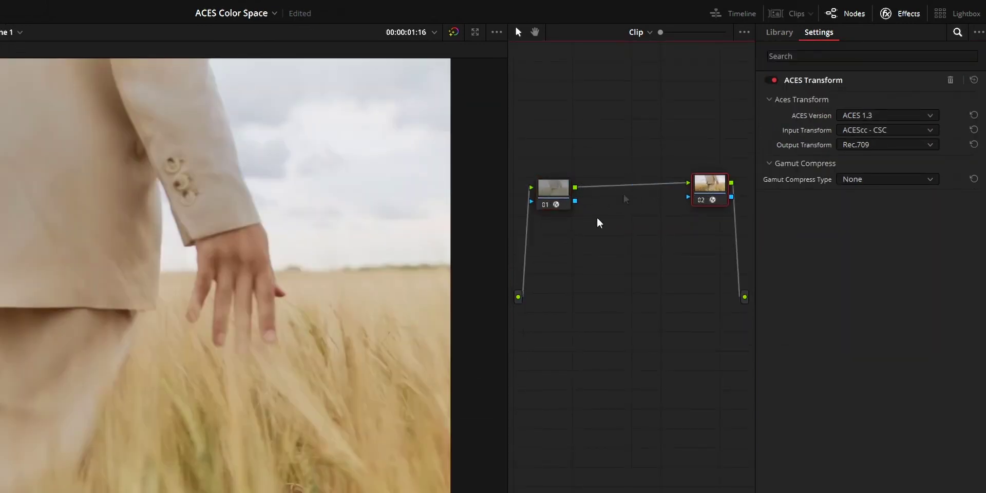
{"action": "left_click", "coordinate": [554, 202]}
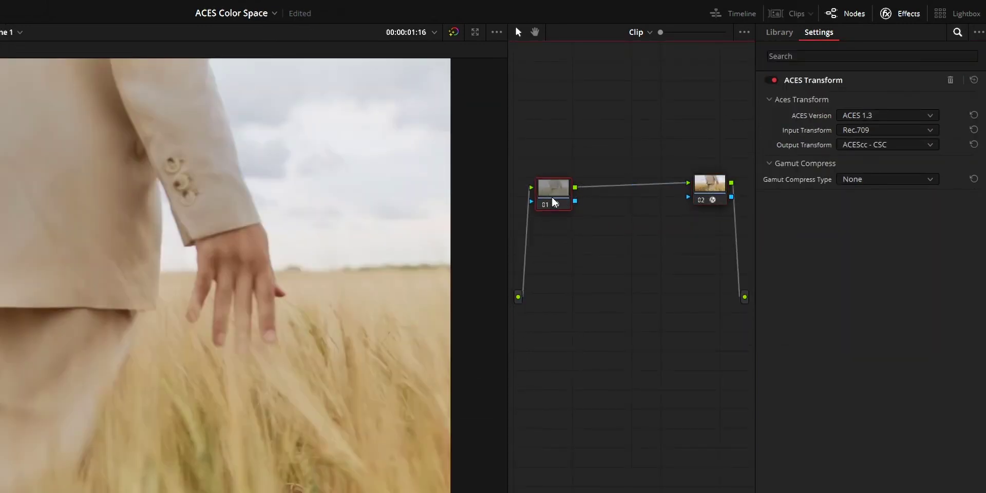
{"action": "key", "text": "alt+s"}
{"action": "mouse_move", "coordinate": [623, 204]}
{"action": "left_mouse_down"}
{"action": "mouse_move", "coordinate": [632, 184]}
{"action": "mouse_move", "coordinate": [639, 193]}
{"action": "mouse_move", "coordinate": [621, 205]}
{"action": "left_mouse_up"}
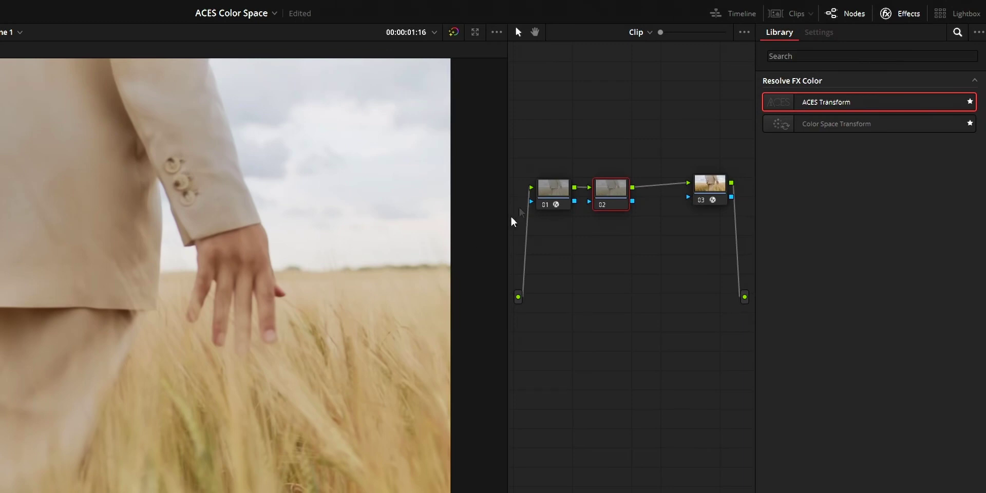
- Set node 01's Gamut Compress Type to ACES reference gamut compress
{"action": "left_click", "coordinate": [549, 205]}
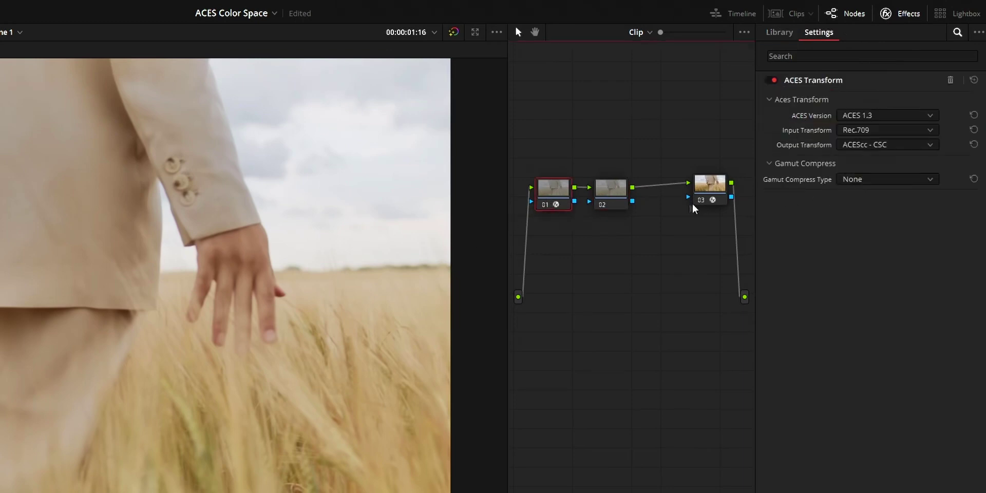
{"action": "left_click", "coordinate": [872, 181]}
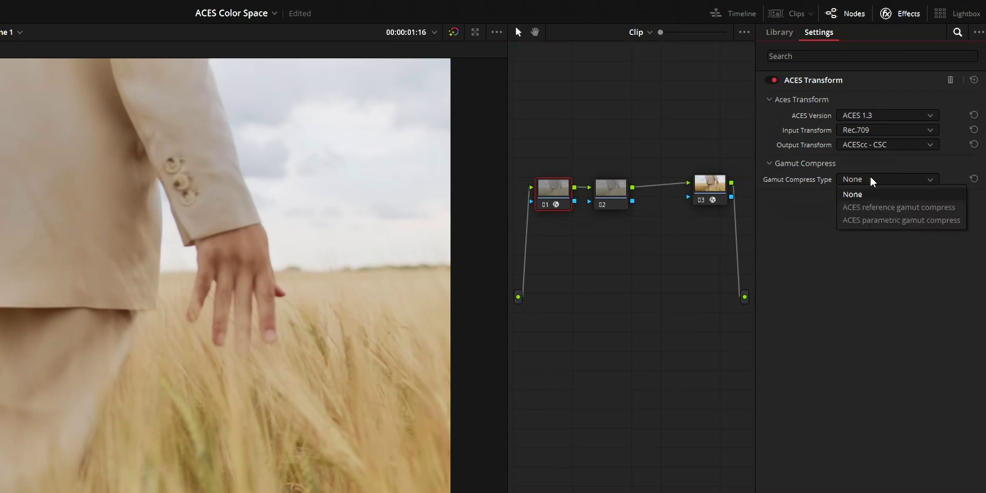
{"action": "left_click", "coordinate": [868, 210]}
{"action": "left_click", "coordinate": [885, 182]}
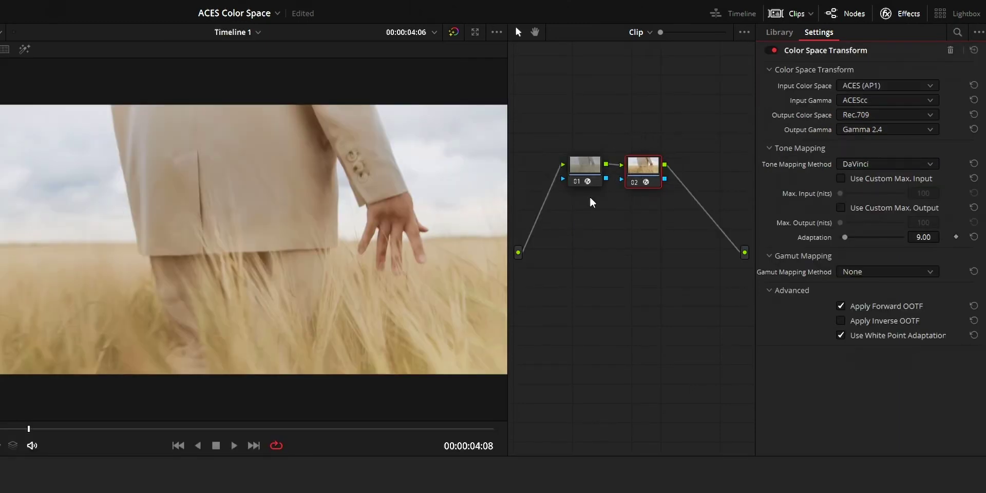
- Shift nodes 01 and 02 right and add an empty node before node 01 at upper left
{"action": "left_click_drag", "start_coordinate": [635, 171], "coordinate": [681, 168]}
{"action": "left_click_drag", "start_coordinate": [595, 175], "coordinate": [623, 171]}
{"action": "key", "text": "shift+s"}
{"action": "left_click_drag", "start_coordinate": [614, 202], "coordinate": [556, 94]}
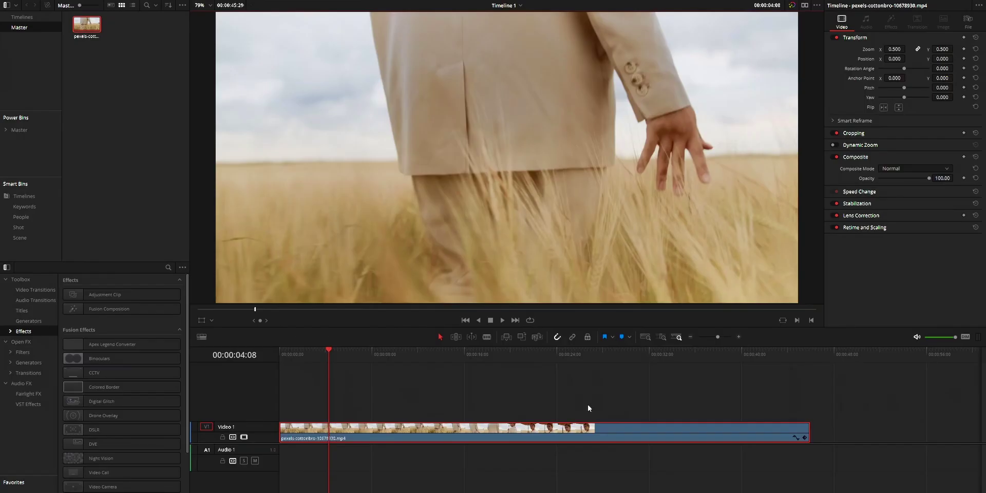
- Switch to the Fusion page and move nodes 01 and 02 to the right
{"action": "key", "text": "shift+5"}
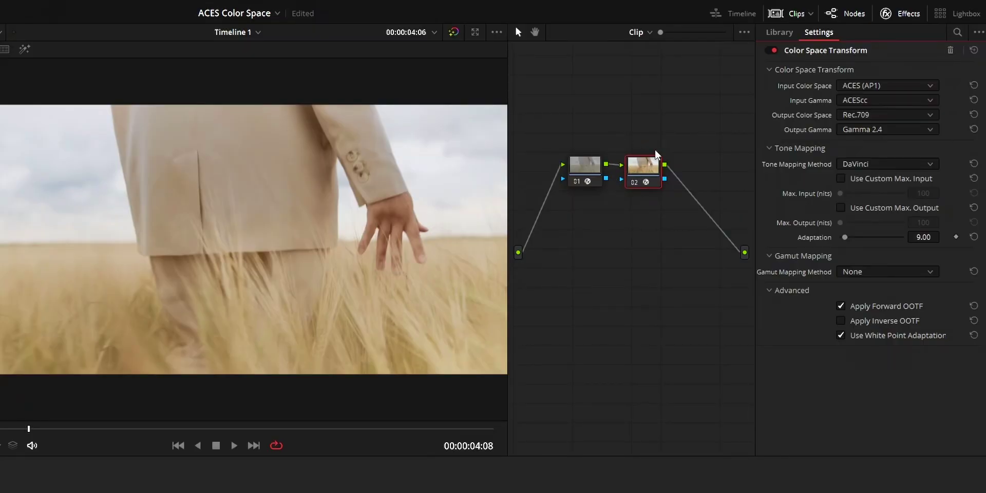
{"action": "left_click_drag", "start_coordinate": [636, 174], "coordinate": [682, 173]}
{"action": "left_click_drag", "start_coordinate": [586, 178], "coordinate": [621, 179]}
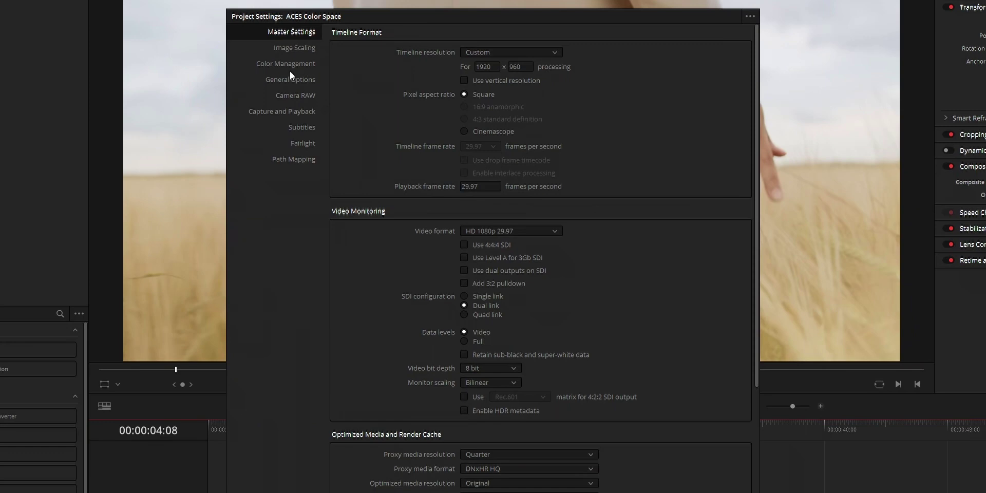
- Switch color science to DaVinci YRGB Color Managed with automatic color management turned off
{"action": "left_click", "coordinate": [292, 67]}
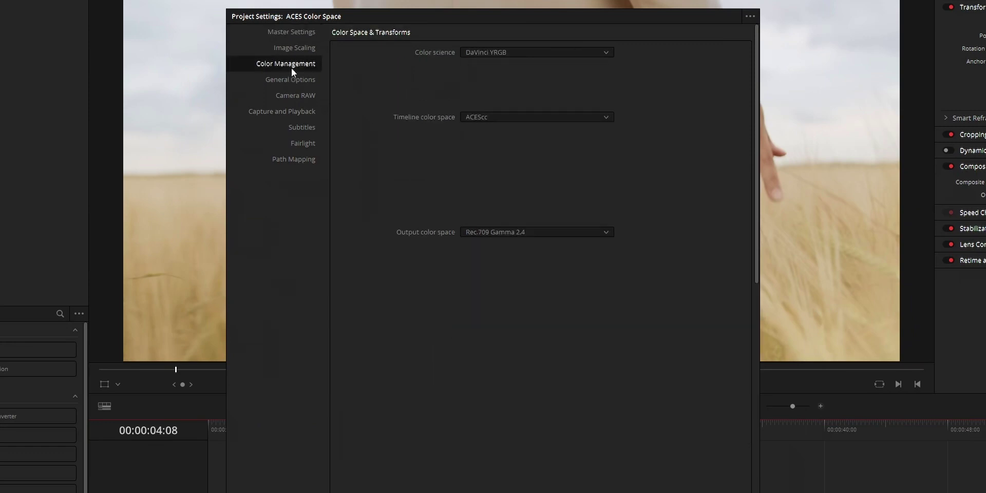
{"action": "left_click", "coordinate": [494, 49]}
{"action": "left_click", "coordinate": [500, 78]}
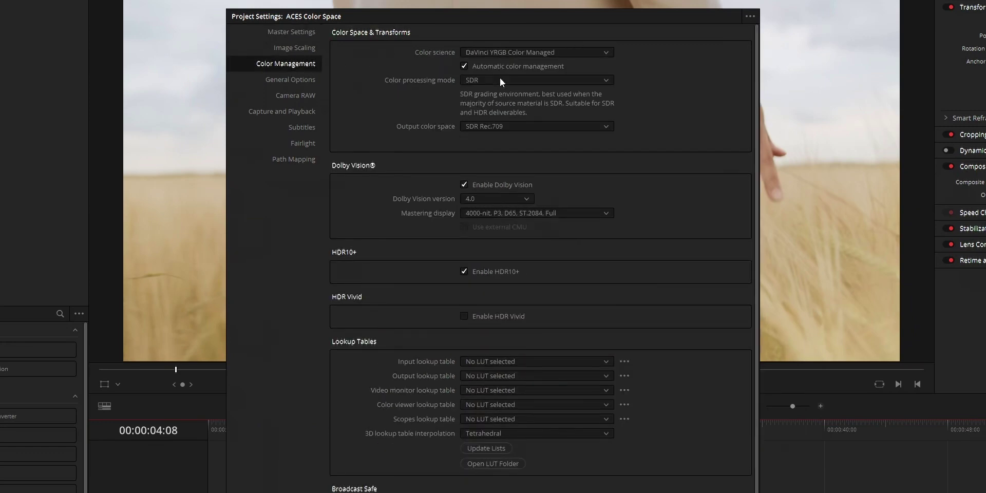
{"action": "left_click", "coordinate": [466, 67]}
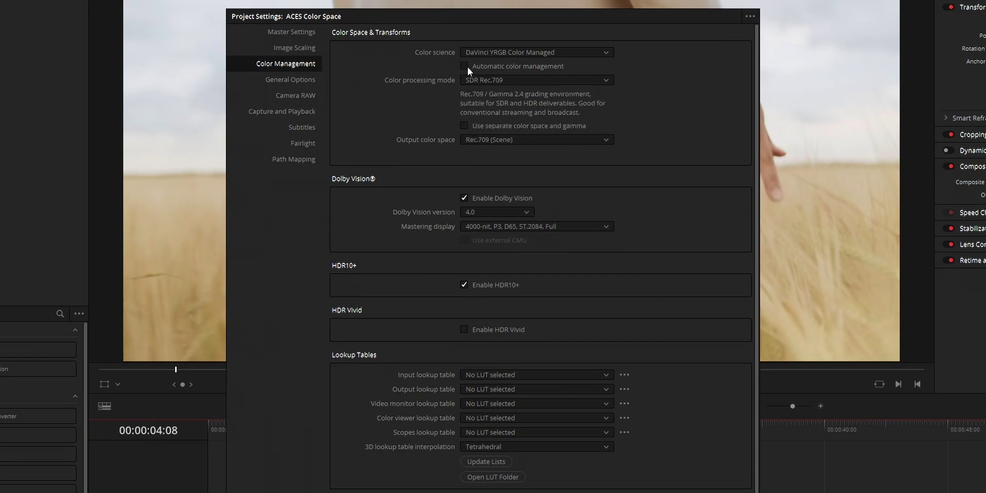
- Set Custom processing with Rec.709 Gamma 2.4 input, then import C0045.MP4 into the media pool
{"action": "left_click", "coordinate": [474, 78]}
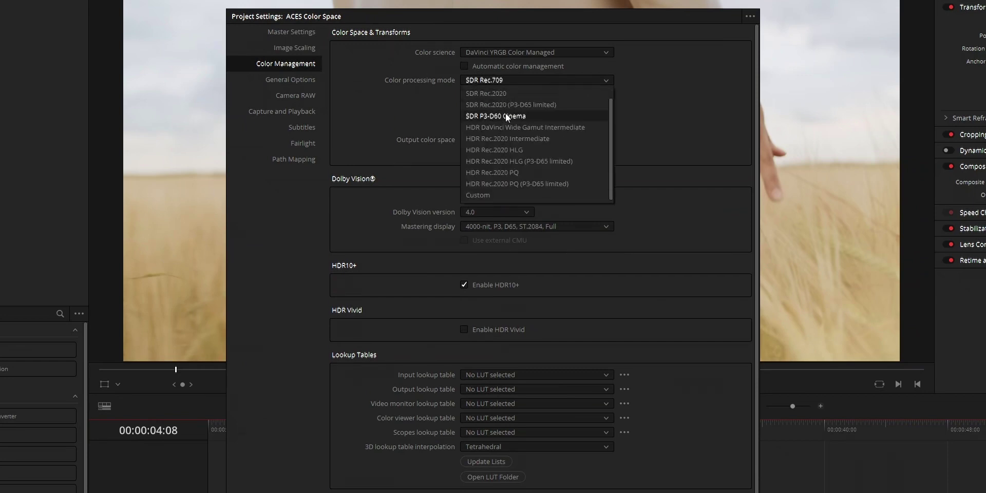
{"action": "left_click", "coordinate": [509, 195]}
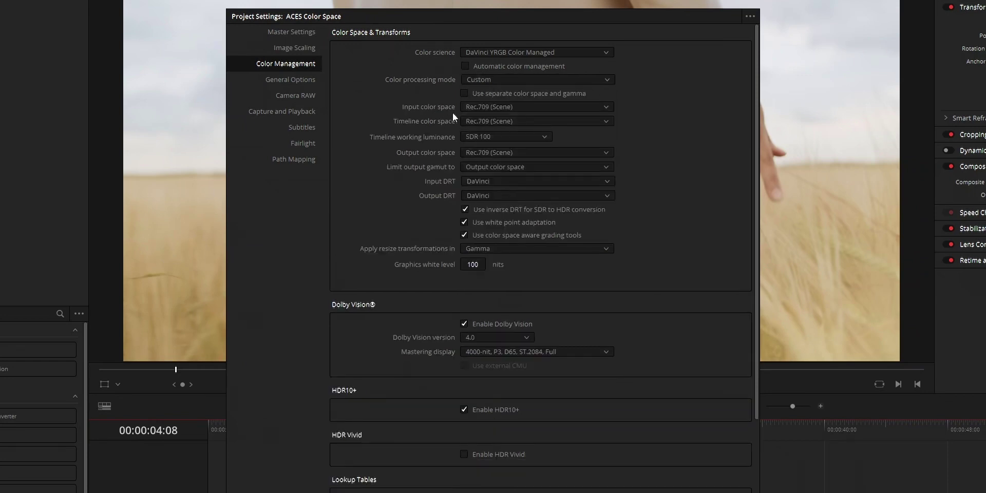
{"action": "left_click", "coordinate": [467, 108]}
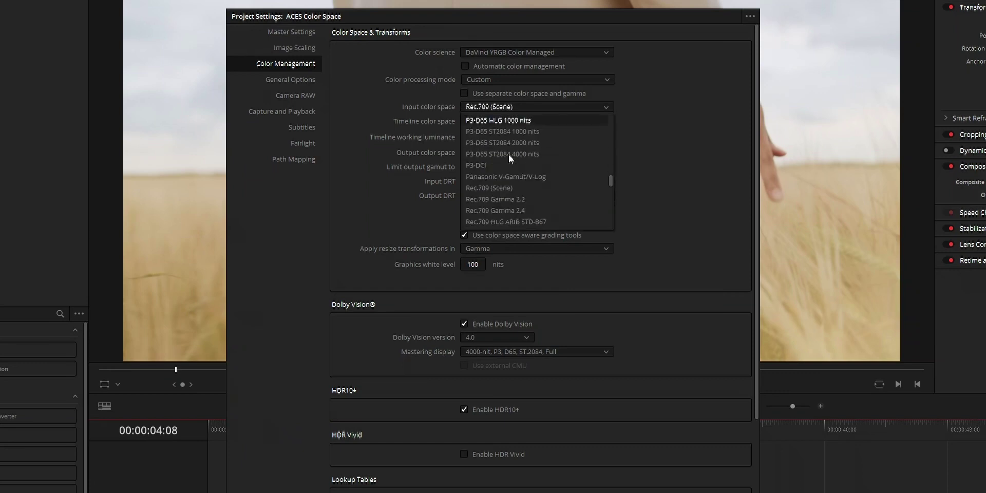
{"action": "left_click", "coordinate": [482, 211]}
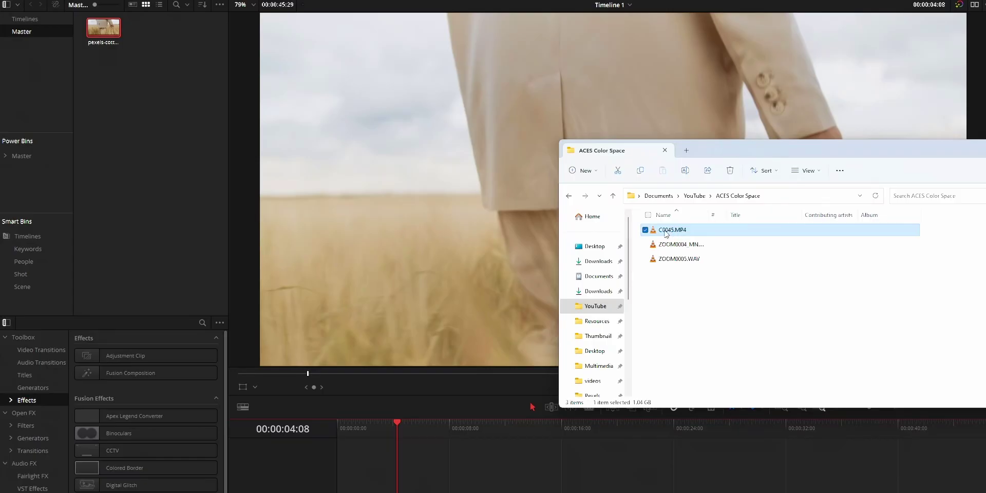
{"action": "left_click_drag", "start_coordinate": [672, 229], "coordinate": [190, 143]}
- Set the timeline color space to ACEScc
{"action": "left_click", "coordinate": [98, 28]}
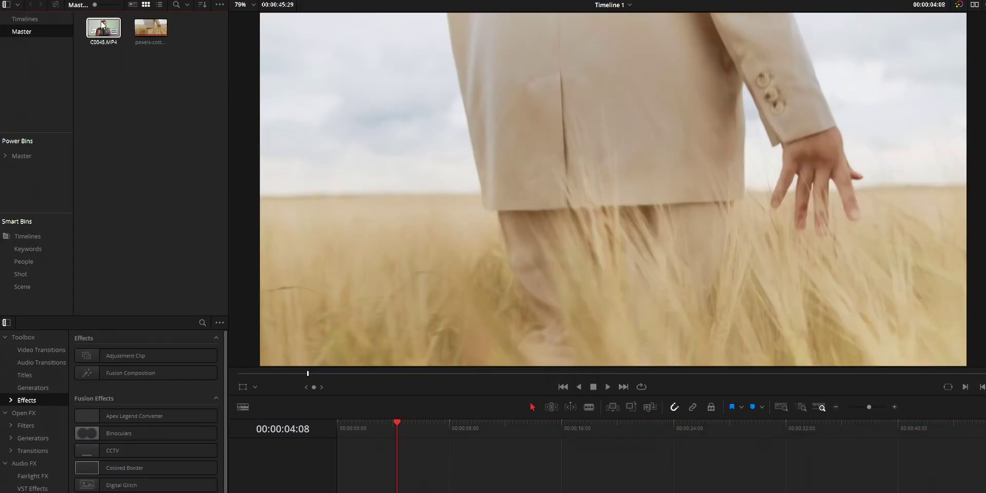
{"action": "right_click", "coordinate": [101, 24]}
{"action": "mouse_move", "coordinate": [154, 210]}
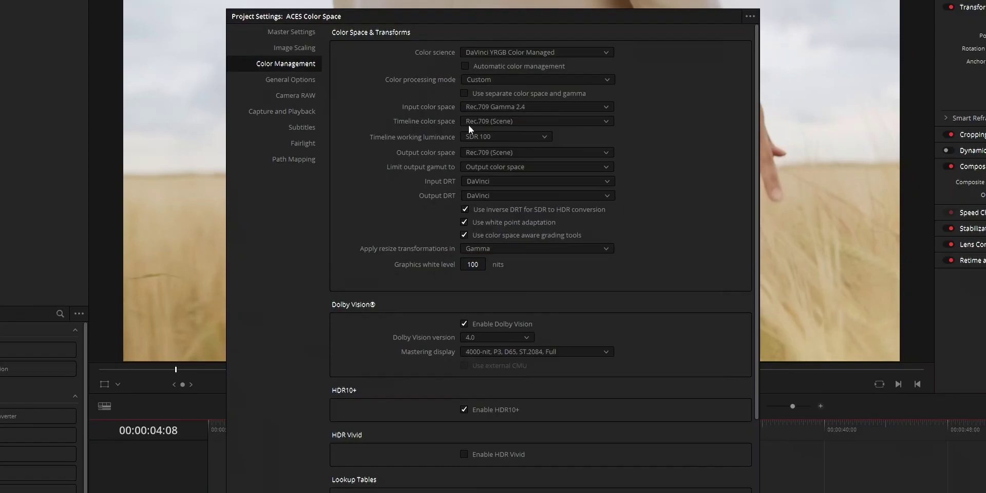
{"action": "left_click", "coordinate": [468, 123]}
{"action": "scroll", "coordinate": [481, 168], "scroll_direction": "up", "scroll_amount": 5}
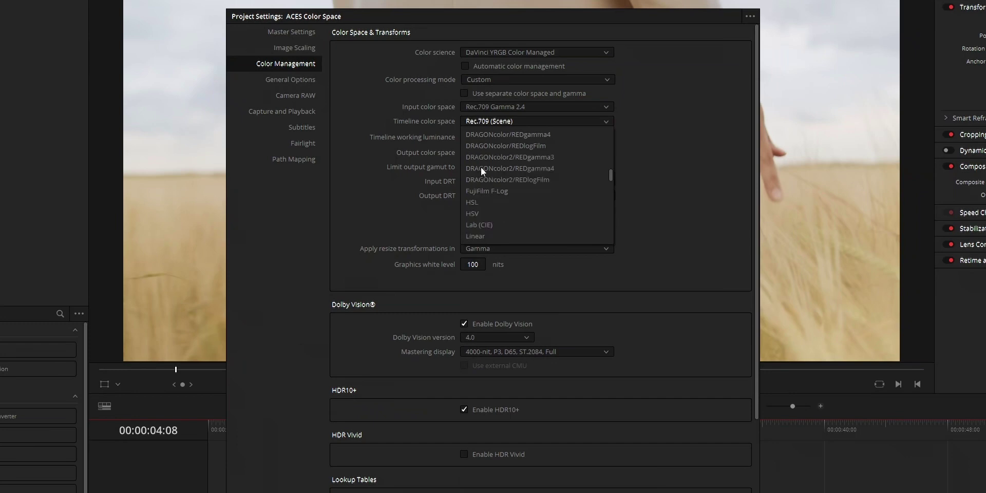
{"action": "left_click", "coordinate": [481, 150]}
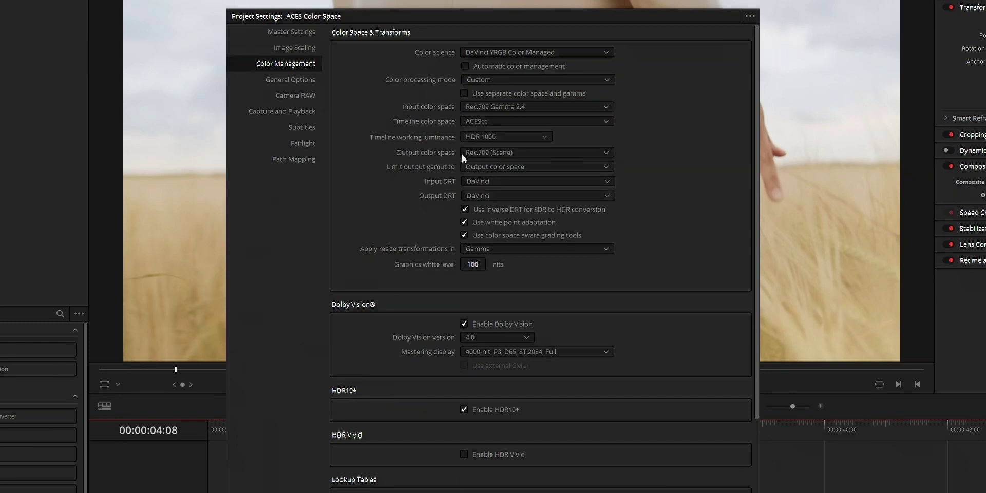
- Set output color space to Rec.709 Gamma 2.4, close settings, and go to the Color page
{"action": "left_click", "coordinate": [462, 153]}
{"action": "left_click", "coordinate": [501, 222]}
{"action": "key", "text": "Escape"}
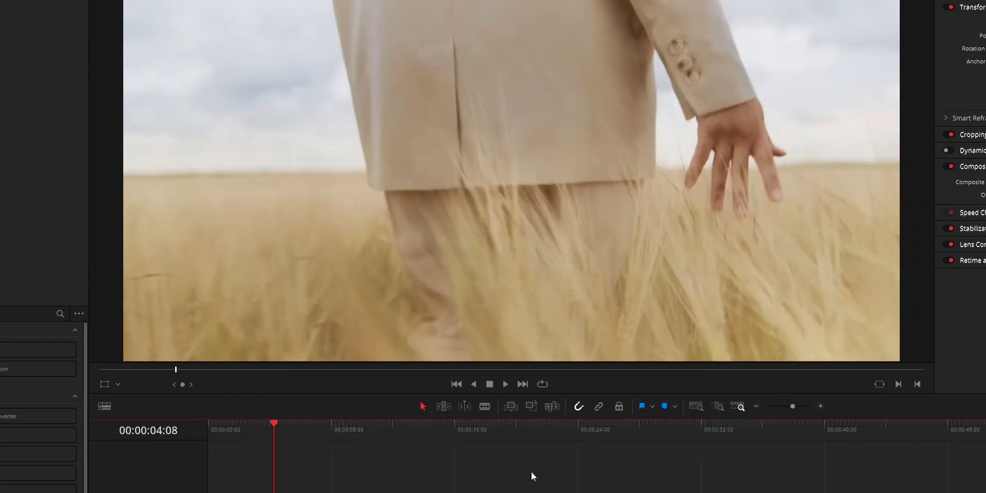
{"action": "left_click", "coordinate": [531, 473]}
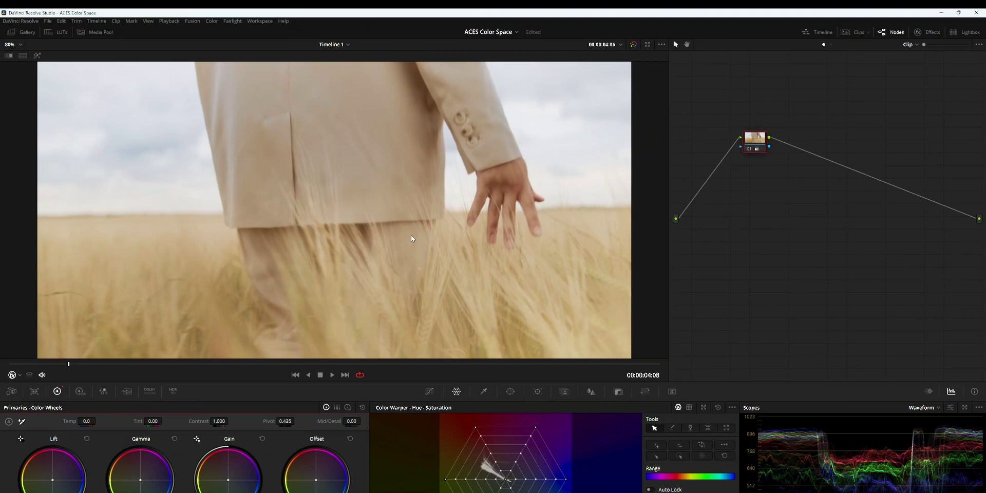
- Show the Clips strip and review the clip's Input Color Space options without changing them
{"action": "left_click", "coordinate": [855, 31]}
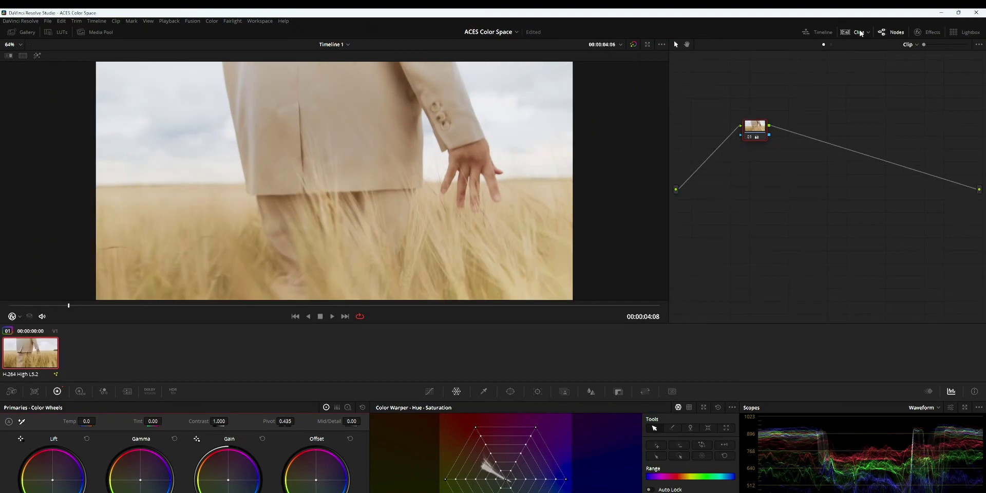
{"action": "right_click", "coordinate": [28, 352]}
{"action": "mouse_move", "coordinate": [66, 268]}
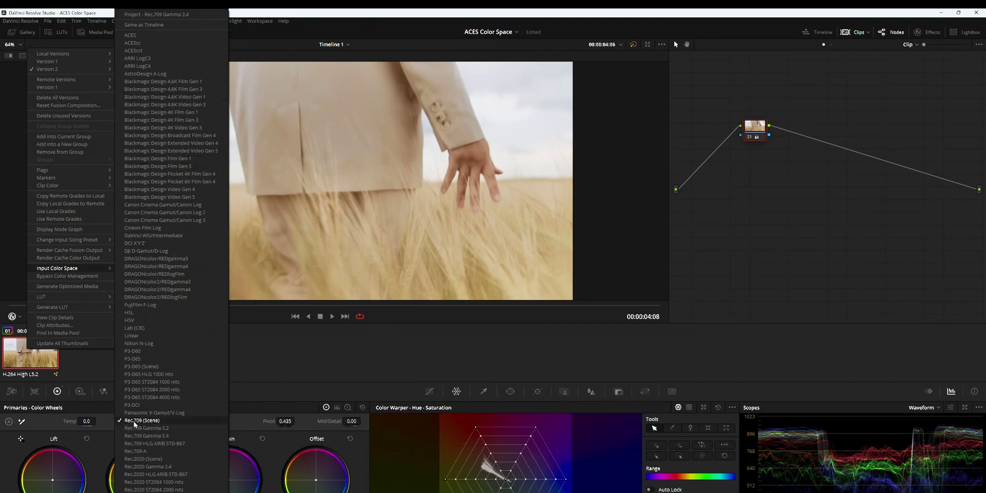
{"action": "left_click", "coordinate": [270, 371]}
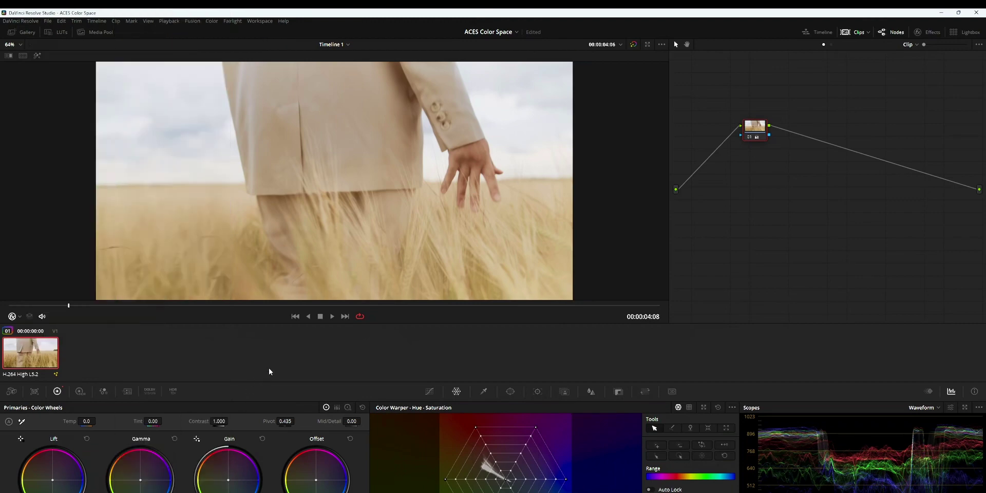
- Open and close Project Settings with Shift+9, then recheck the clip's options
{"action": "key", "text": "shift+9"}
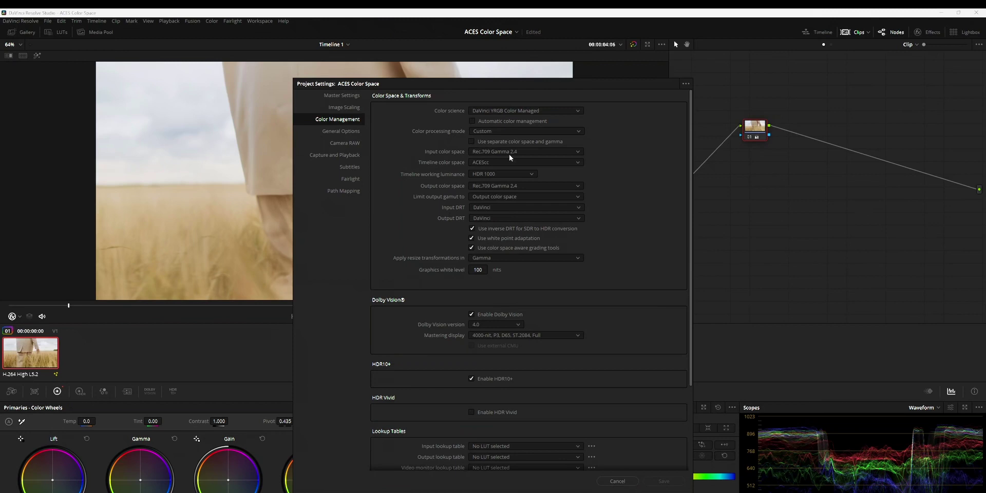
{"action": "left_click", "coordinate": [617, 481]}
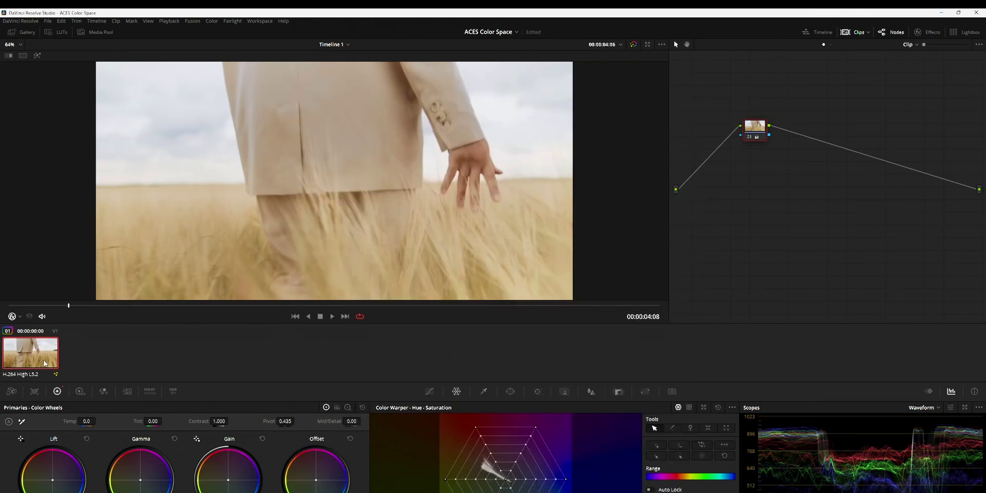
{"action": "right_click", "coordinate": [43, 344]}
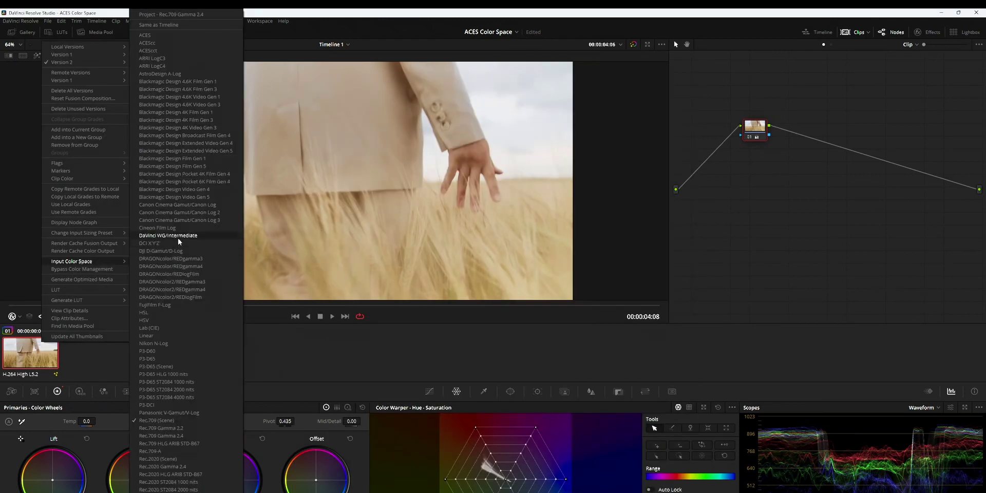
{"action": "left_click", "coordinate": [300, 359]}
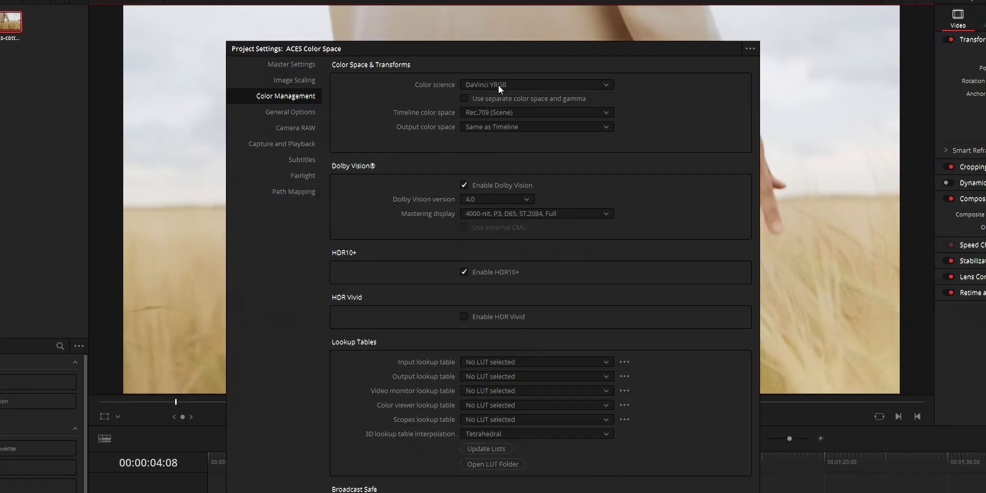
- Choose ACEScc color science, ACES 1.3, and Rec.709 for both ACES input and output transforms
{"action": "left_click", "coordinate": [497, 86]}
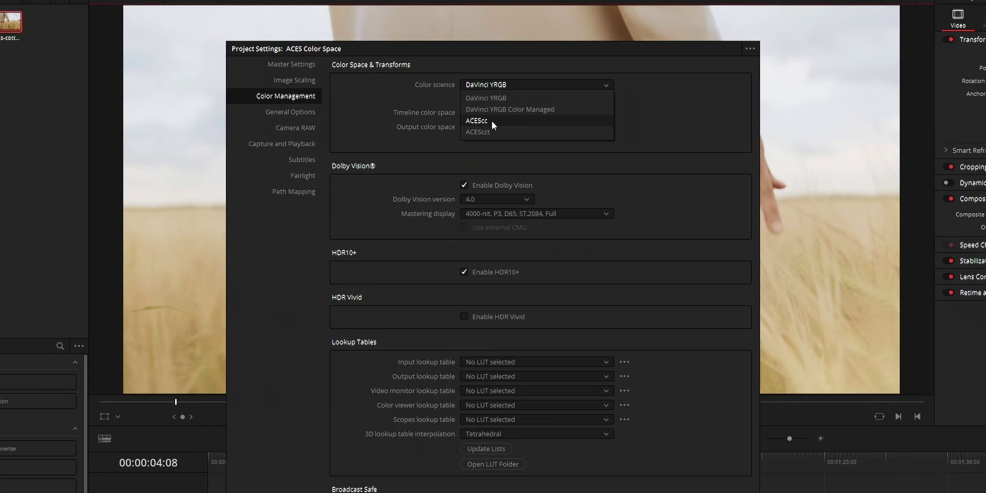
{"action": "left_click", "coordinate": [492, 121]}
{"action": "left_click", "coordinate": [501, 99]}
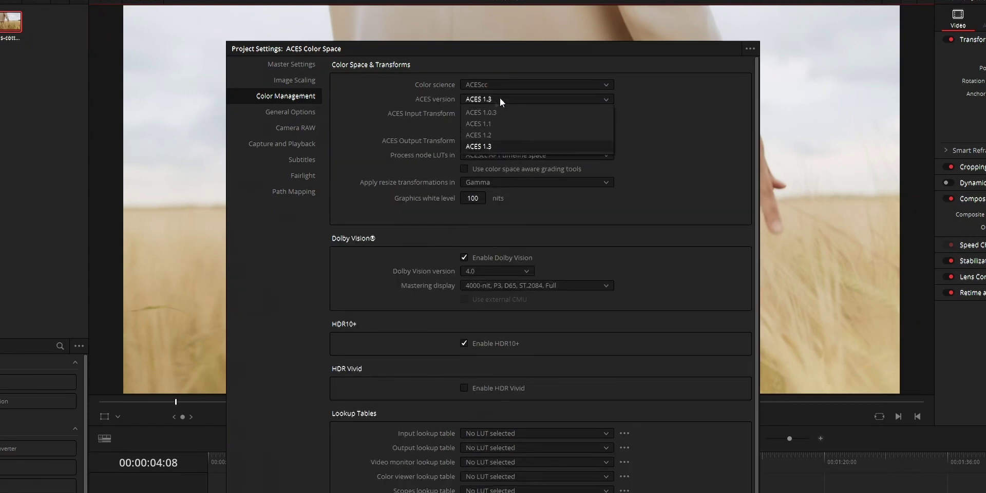
{"action": "left_click", "coordinate": [485, 144]}
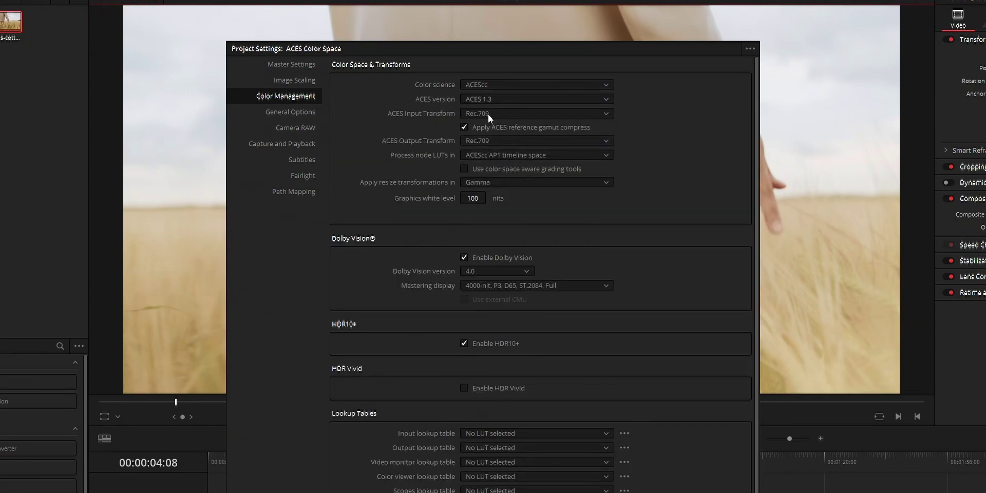
{"action": "left_click", "coordinate": [488, 114]}
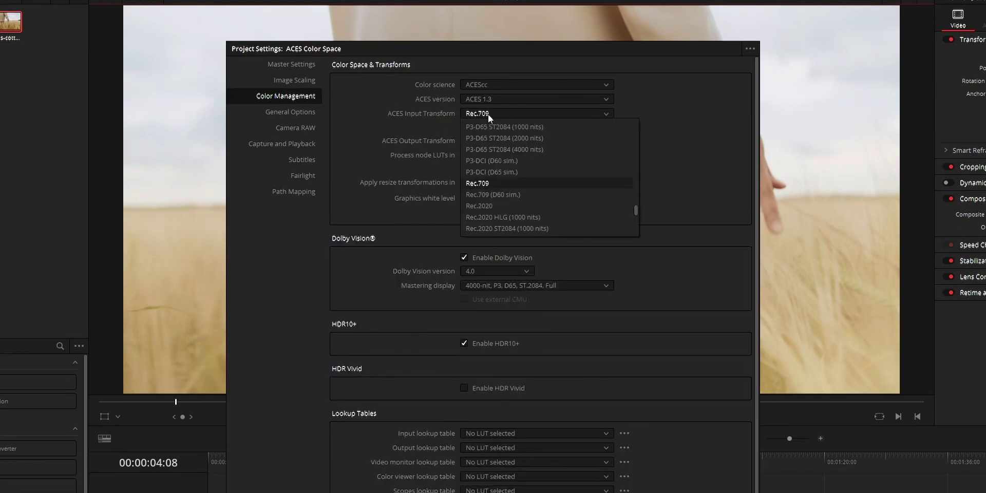
{"action": "left_click", "coordinate": [492, 184]}
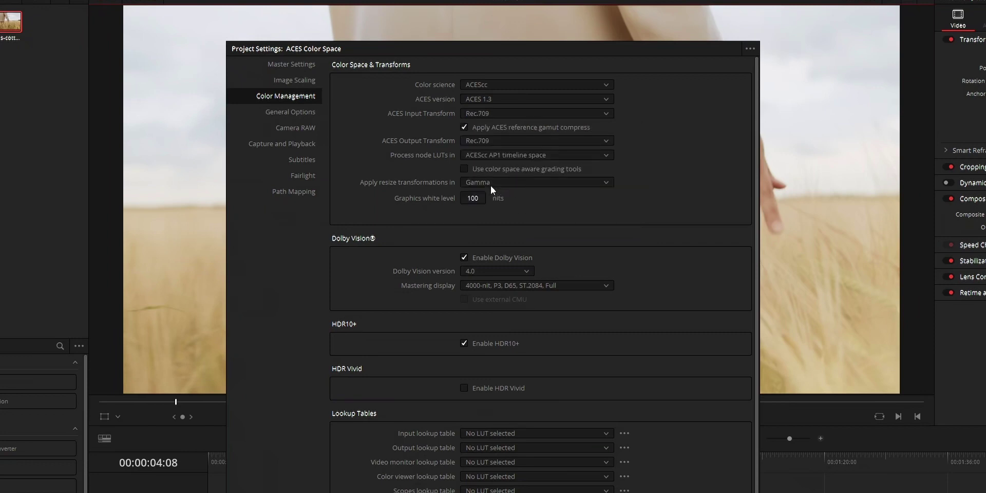
{"action": "left_click", "coordinate": [526, 140]}
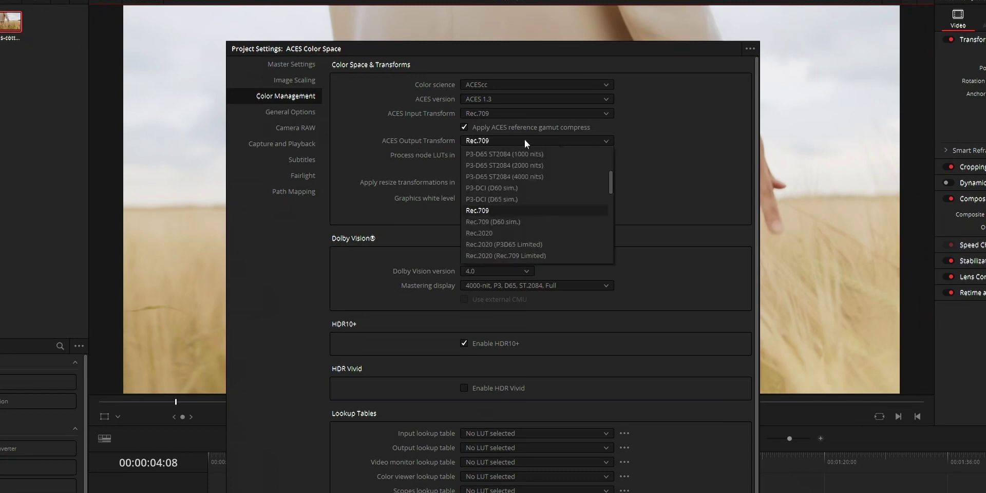
{"action": "left_click", "coordinate": [502, 212]}
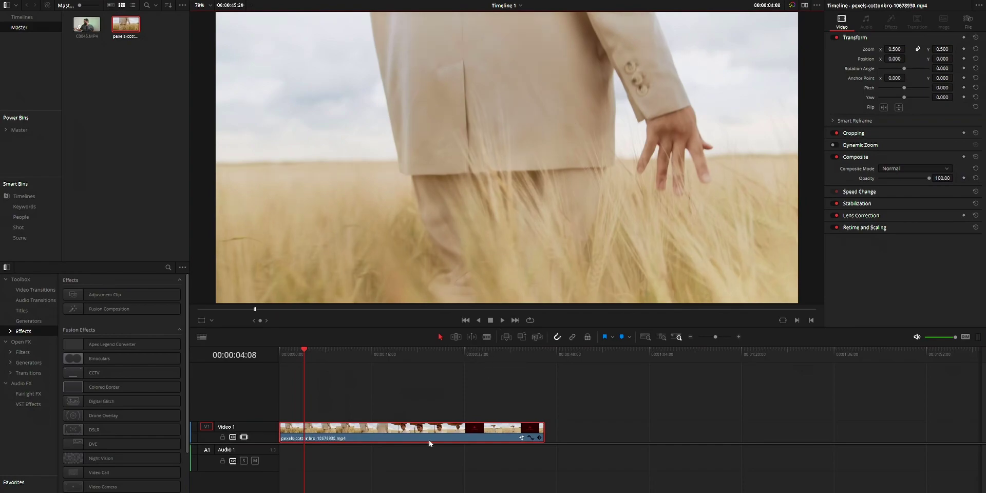
- Toggle to the Color page and back to Edit, then view C0045.MP4's ACES Input Transform options
{"action": "key", "text": "shift+6"}
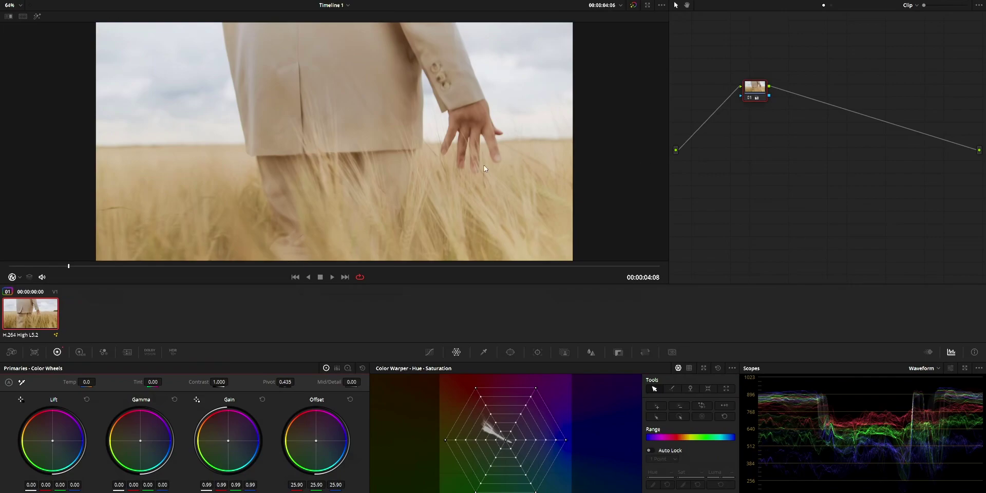
{"action": "key", "text": "shift+4"}
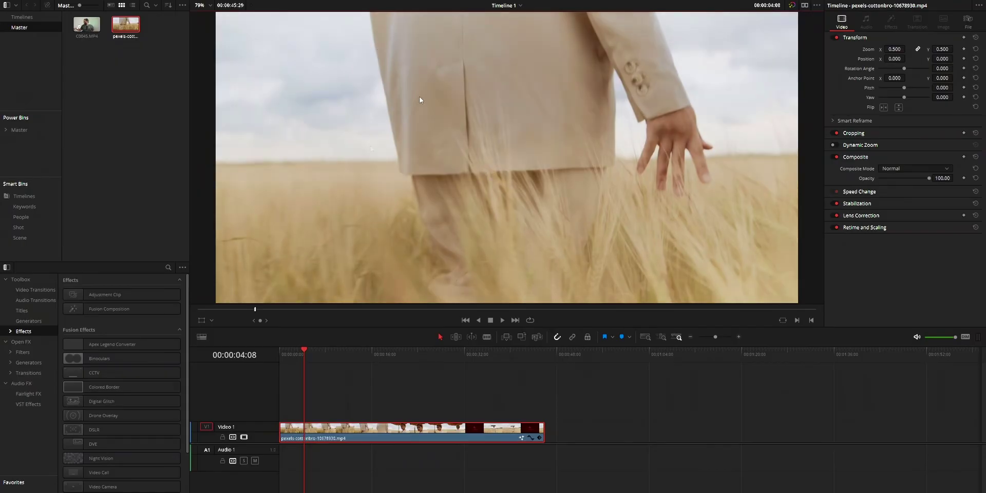
{"action": "left_click", "coordinate": [95, 23]}
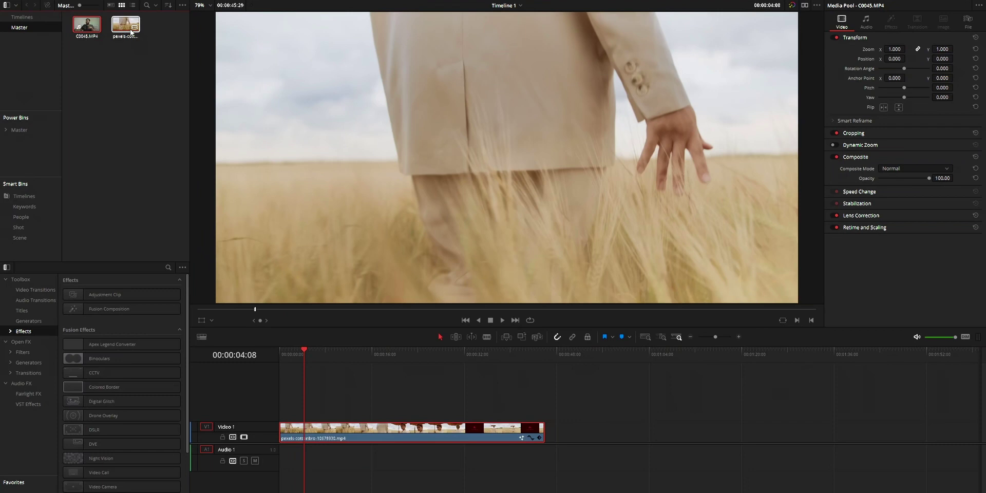
{"action": "right_click", "coordinate": [85, 24]}
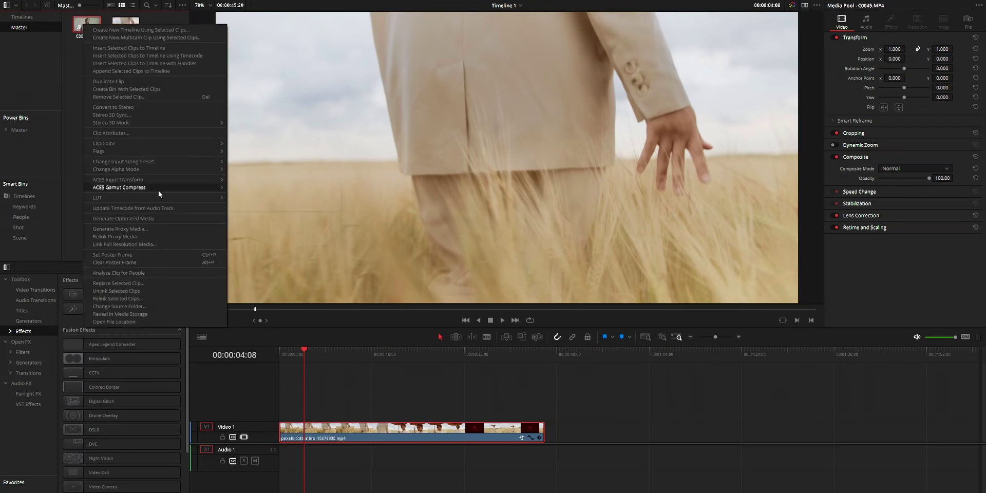
{"action": "mouse_move", "coordinate": [161, 180]}
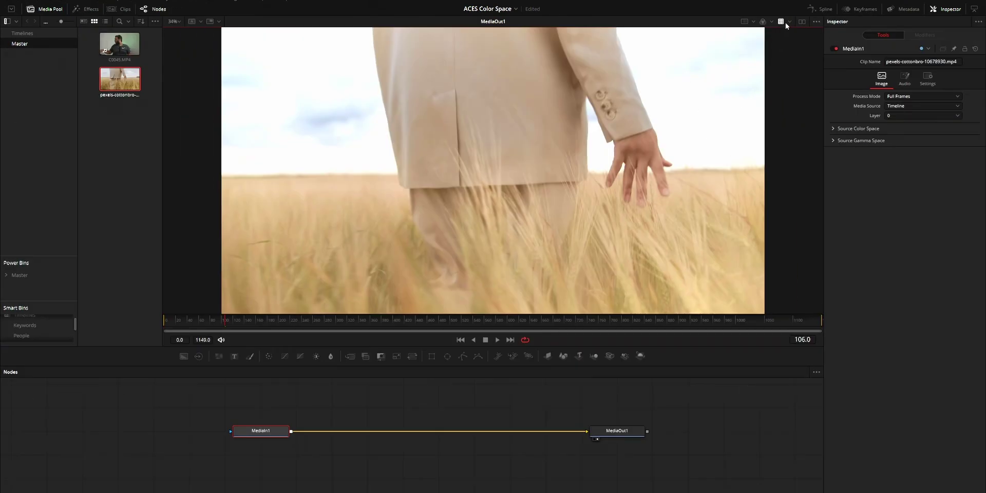
- Insert a Text+ node reading 'cgfhhffh' at size 0.2812, then return to the Edit page
{"action": "left_click_drag", "start_coordinate": [233, 357], "coordinate": [347, 432]}
{"action": "left_click", "coordinate": [911, 144]}
{"action": "type", "text": "cgfhhffh"}
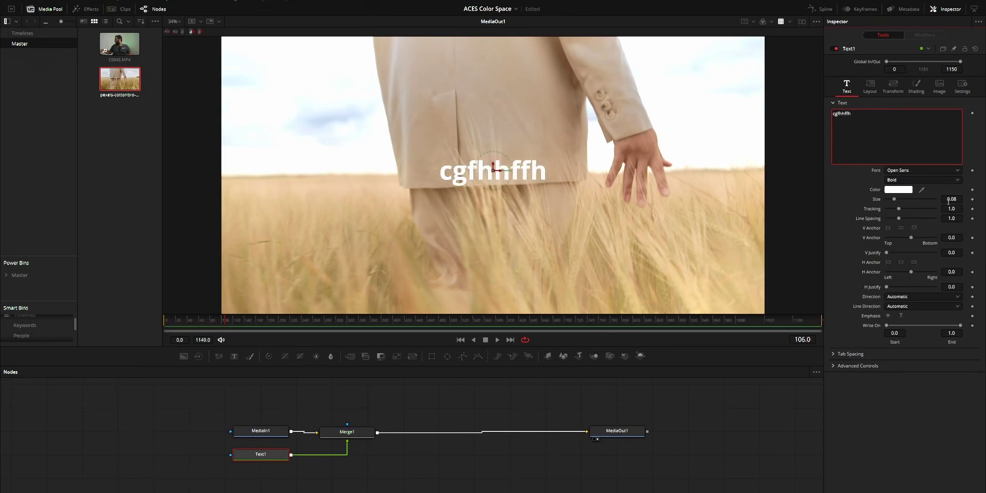
{"action": "left_click_drag", "start_coordinate": [952, 199], "coordinate": [984, 199]}
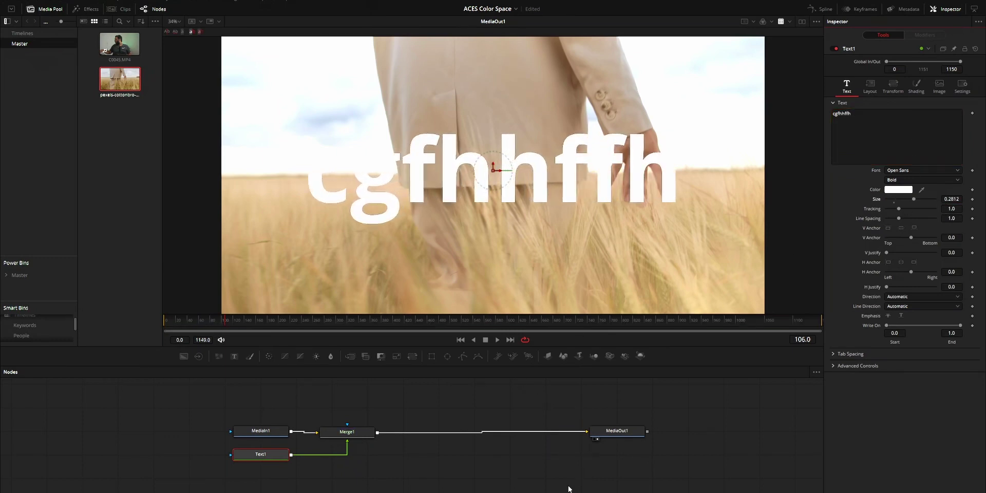
{"action": "key", "text": "shift+4"}
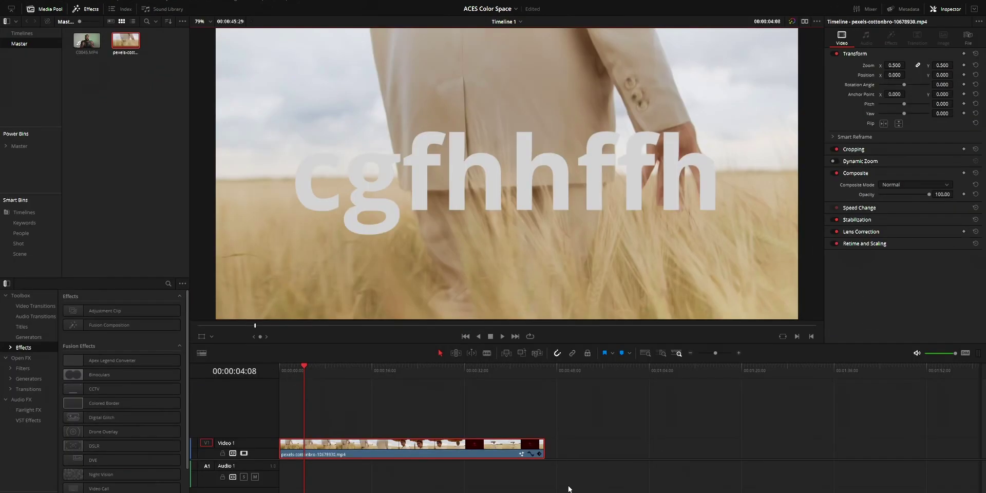